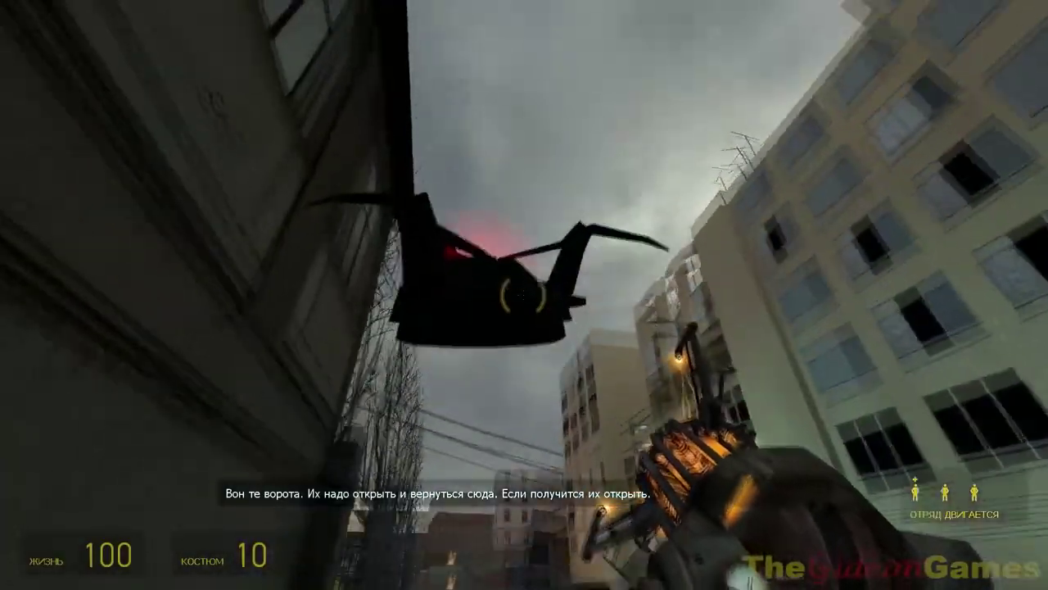
{"action": "key", "text": "3"}
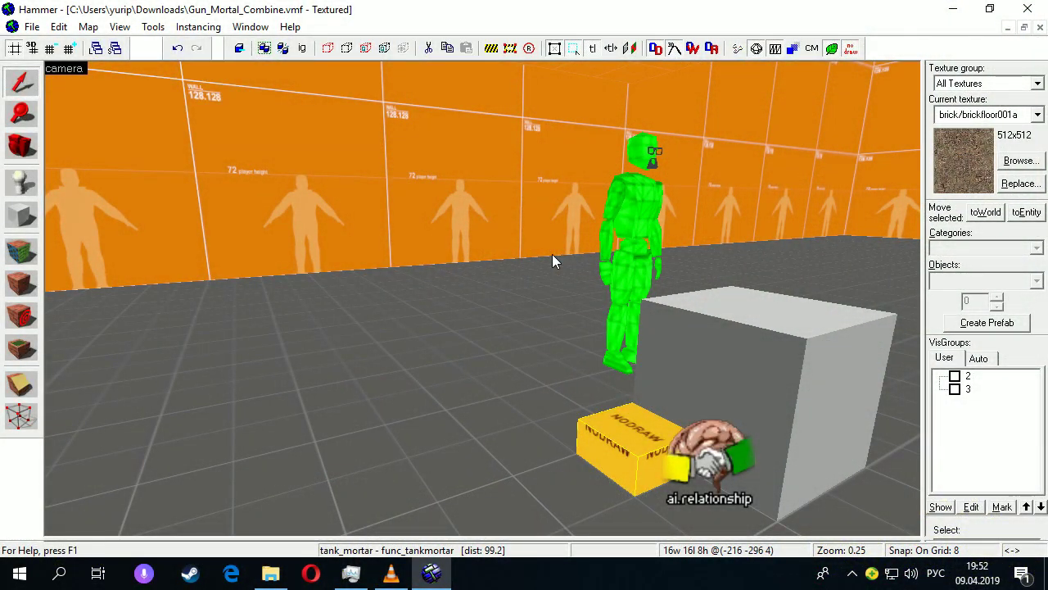
Step: Check the entity classes of the nodraw brush, the large grey cube and the brain icon, leaving their properties unchanged
{"action": "double_click", "coordinate": [605, 440]}
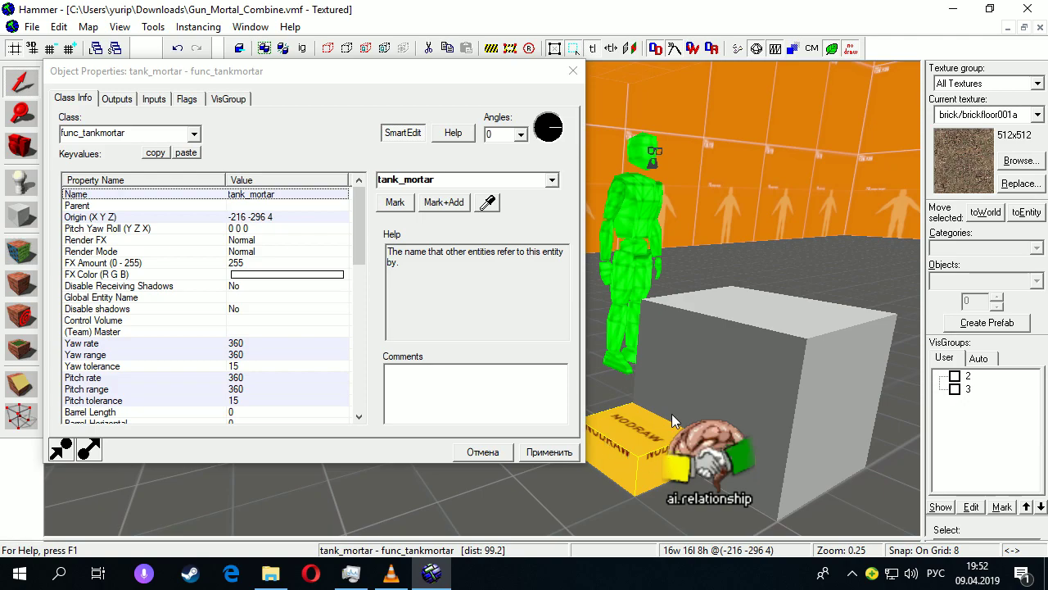
{"action": "left_click", "coordinate": [691, 323]}
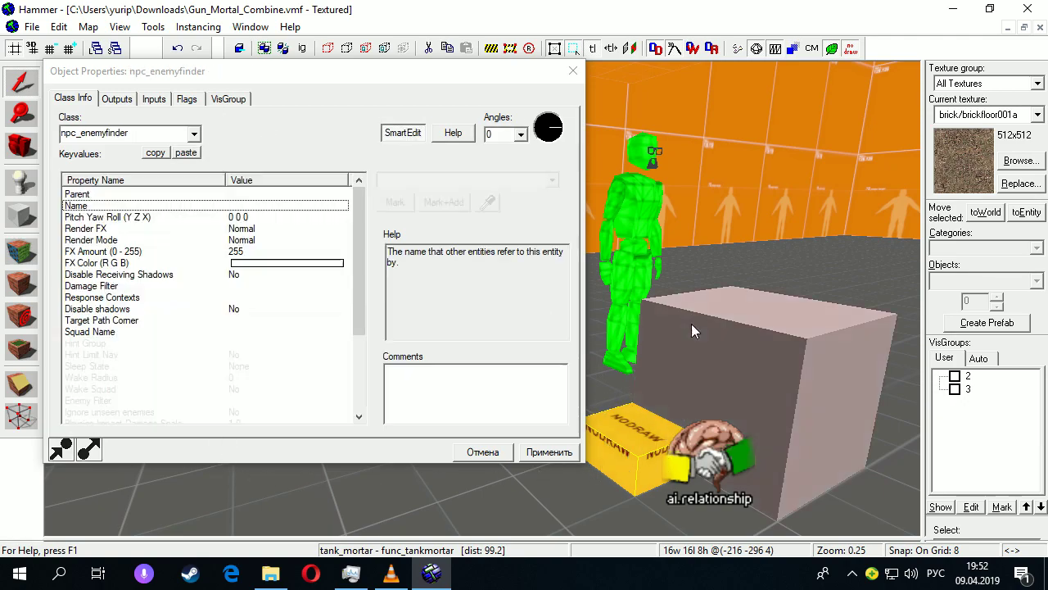
{"action": "left_click", "coordinate": [166, 132]}
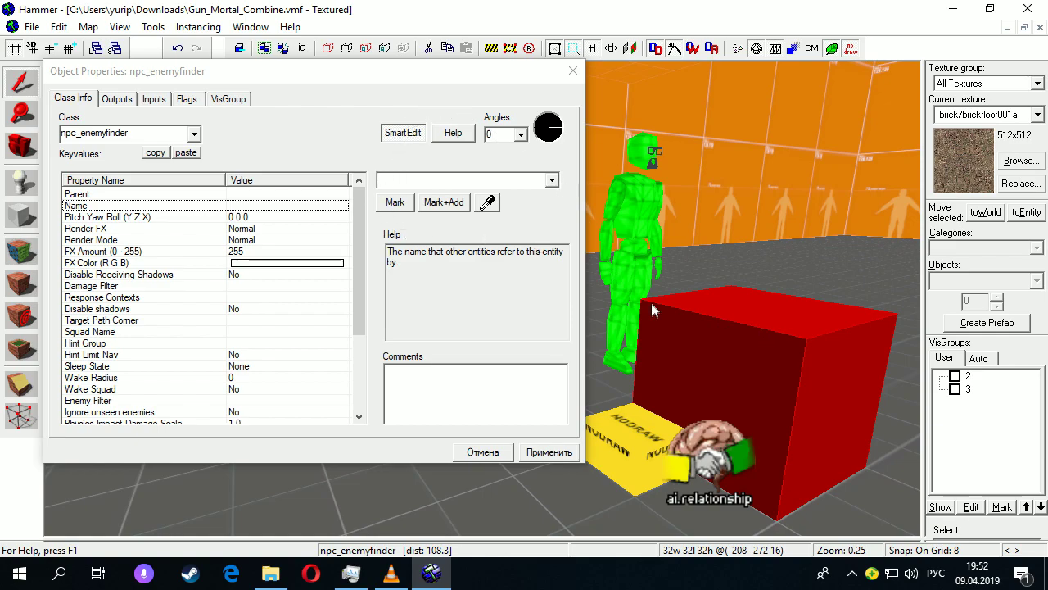
{"action": "left_click", "coordinate": [724, 463]}
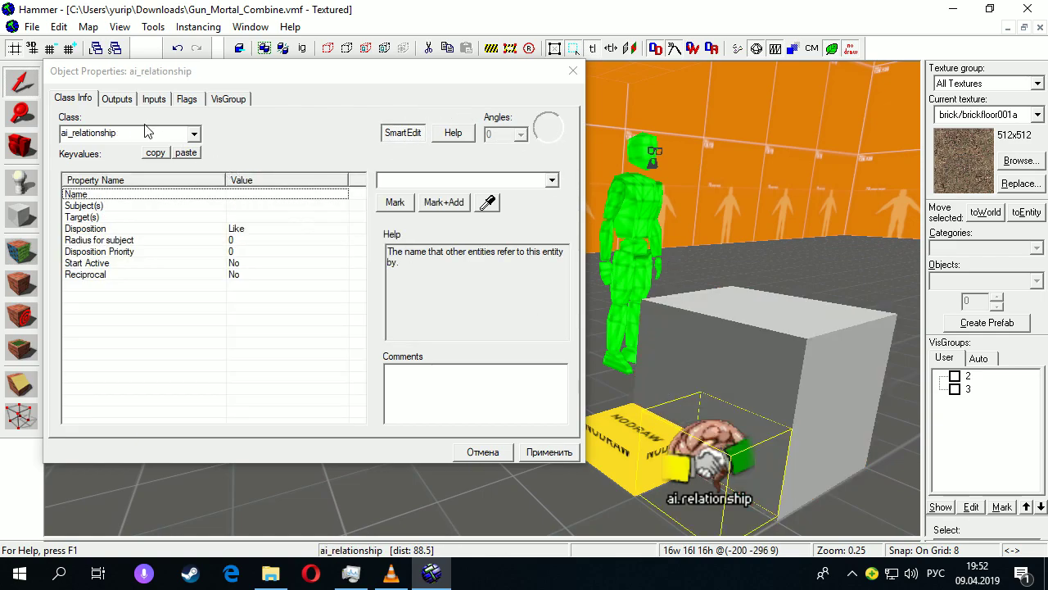
{"action": "left_click", "coordinate": [565, 396]}
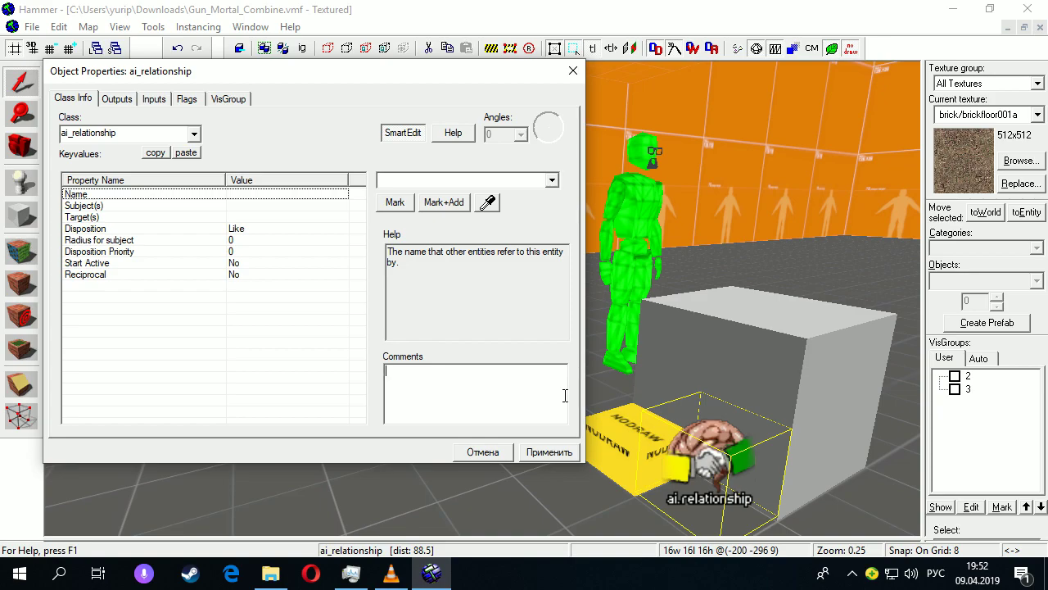
{"action": "left_click", "coordinate": [509, 451]}
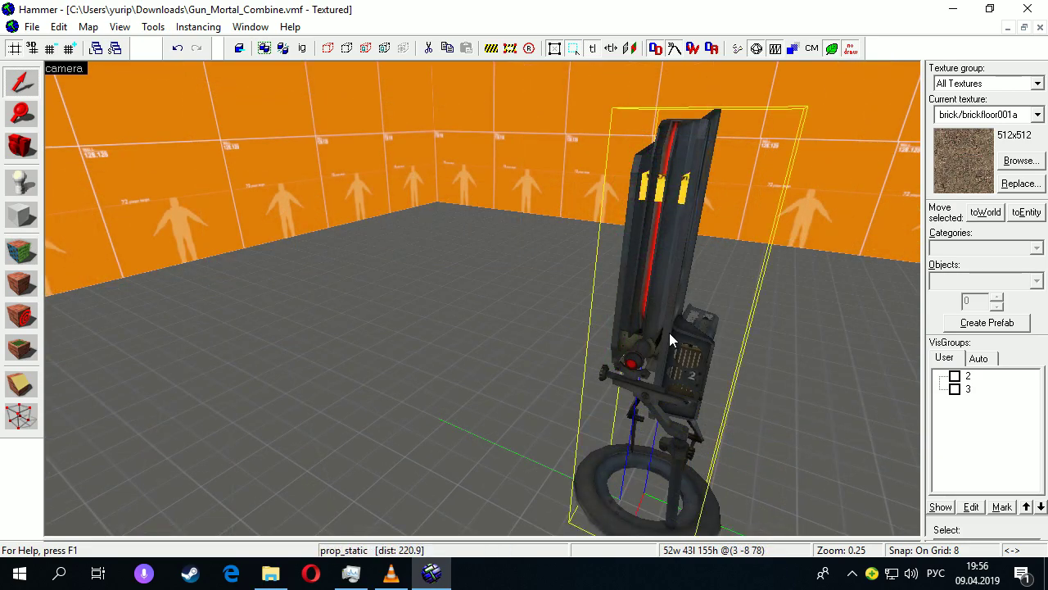
Step: Inspect the World Model setting in the mortar prop_static's properties
{"action": "double_click", "coordinate": [669, 332]}
{"action": "left_click", "coordinate": [288, 228]}
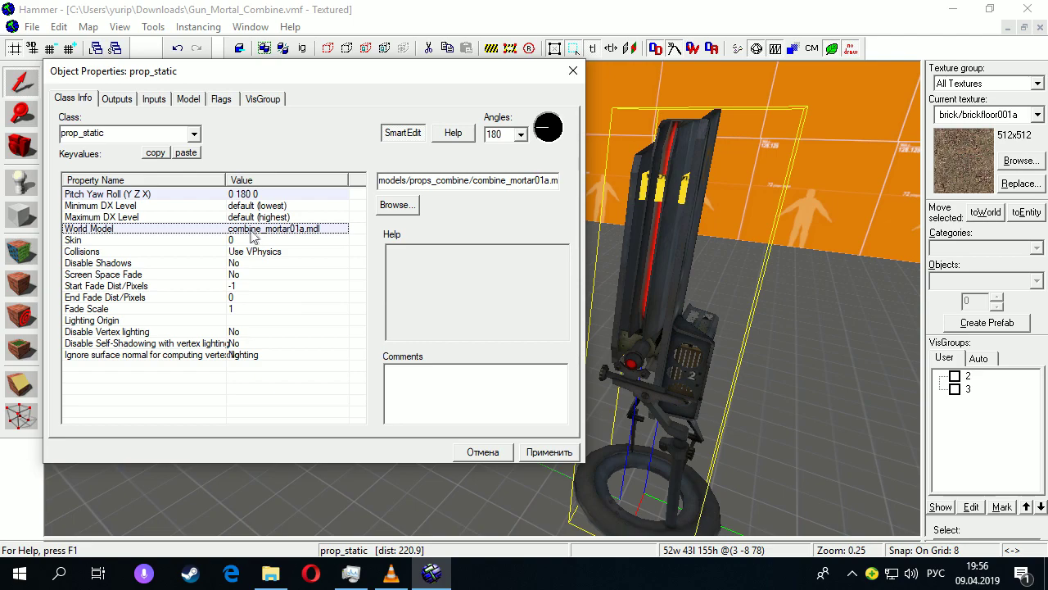
{"action": "left_click", "coordinate": [670, 462]}
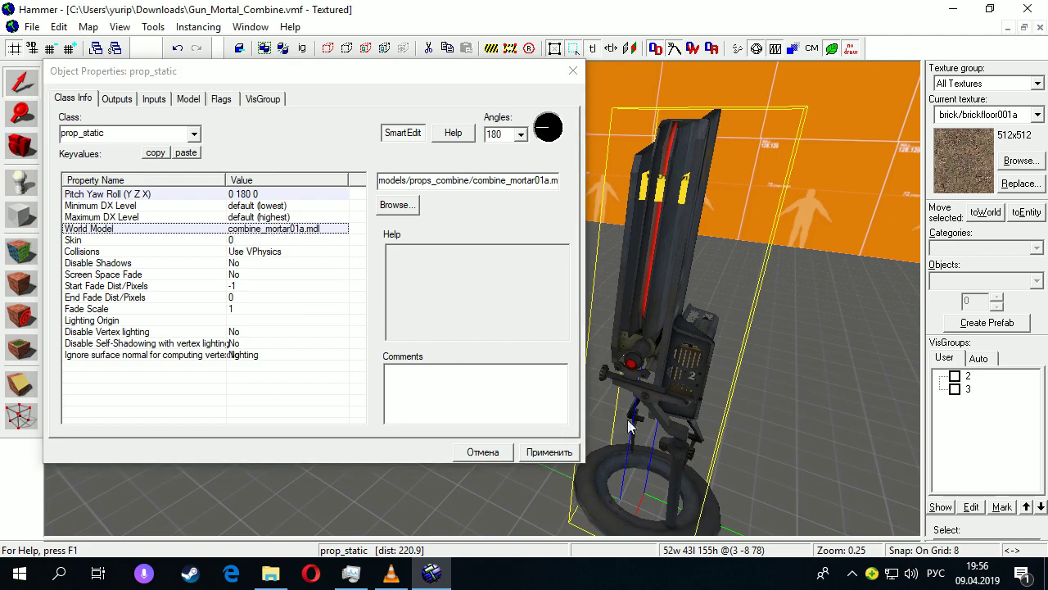
Step: Examine the class and name of the nodraw brush entity placed on the mortar model
{"action": "left_click", "coordinate": [661, 192]}
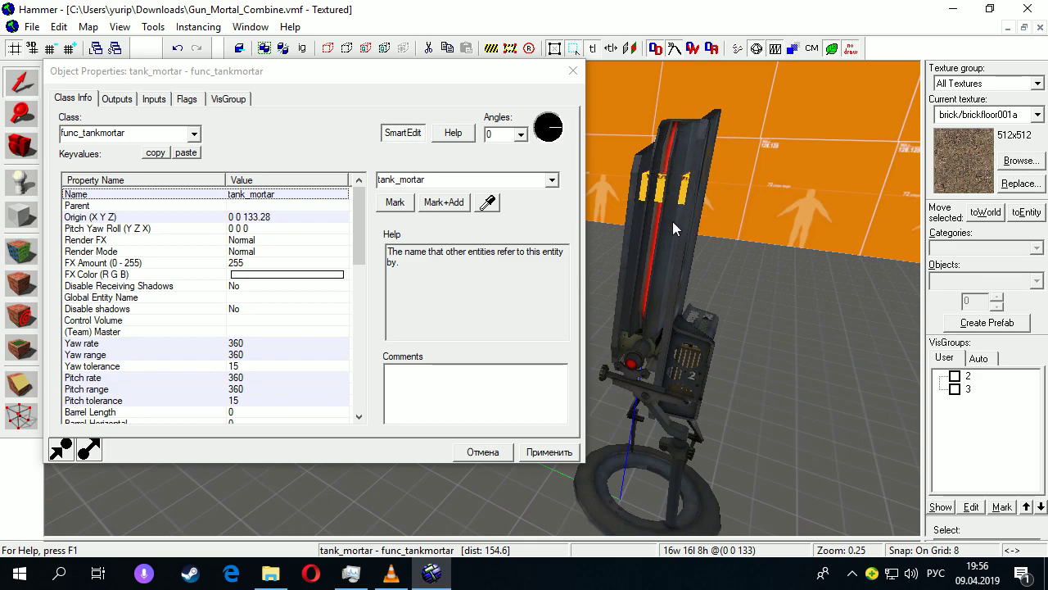
{"action": "left_click", "coordinate": [149, 136]}
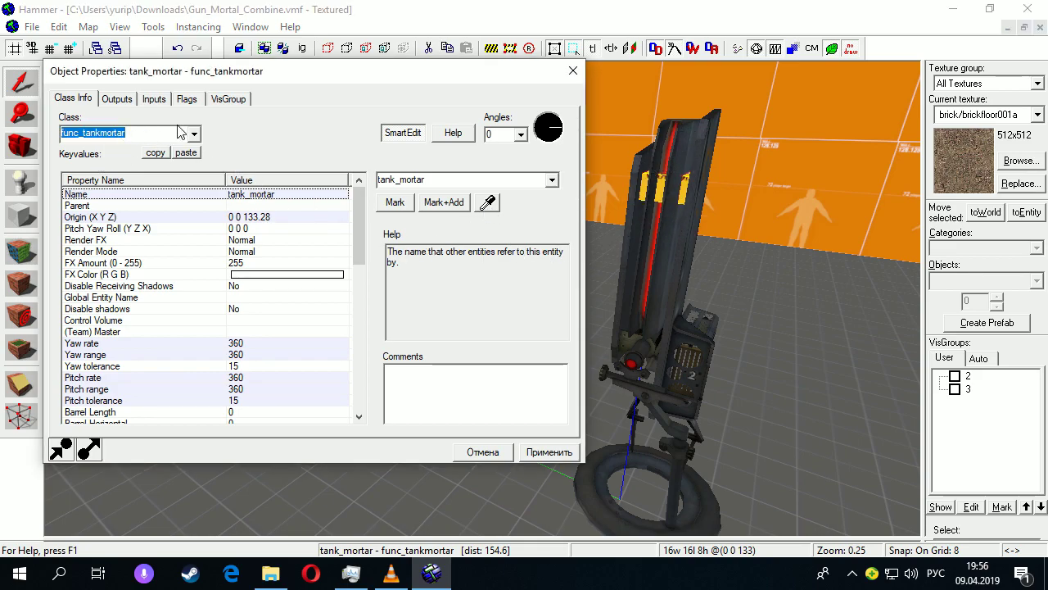
{"action": "mouse_move", "coordinate": [357, 224]}
{"action": "left_mouse_down"}
{"action": "mouse_move", "coordinate": [357, 346]}
{"action": "mouse_move", "coordinate": [374, 221]}
{"action": "left_mouse_up"}
{"action": "left_click", "coordinate": [453, 179]}
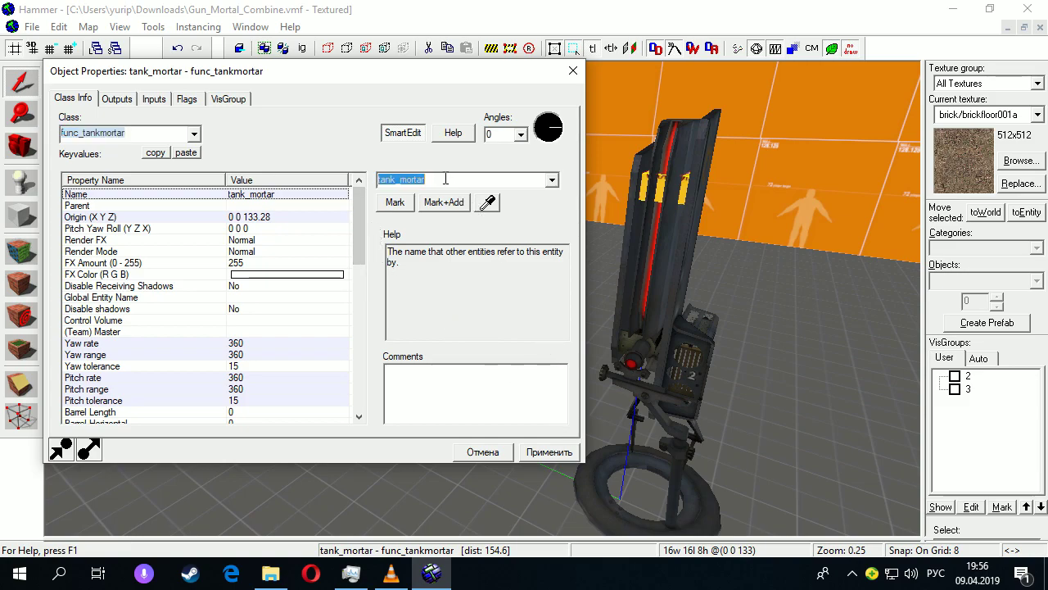
Step: Examine the yaw and pitch rate and range settings of the func_tankmortar
{"action": "left_click_drag", "start_coordinate": [362, 220], "coordinate": [358, 248]}
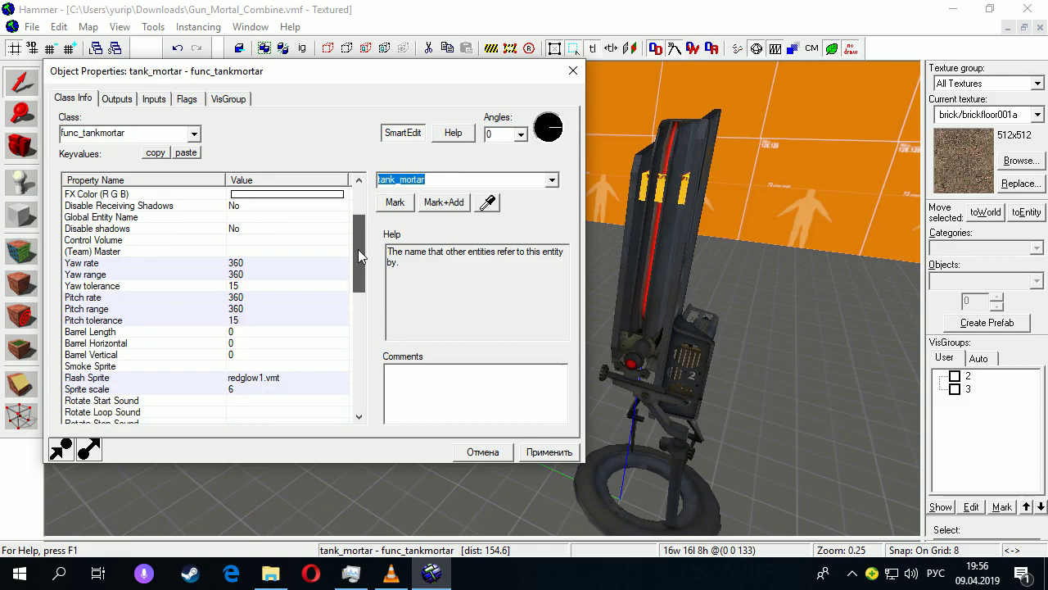
{"action": "left_click", "coordinate": [277, 252]}
{"action": "left_click", "coordinate": [251, 287]}
{"action": "left_click", "coordinate": [238, 253]}
{"action": "left_click", "coordinate": [261, 285]}
{"action": "left_click", "coordinate": [263, 297]}
{"action": "left_click", "coordinate": [263, 264]}
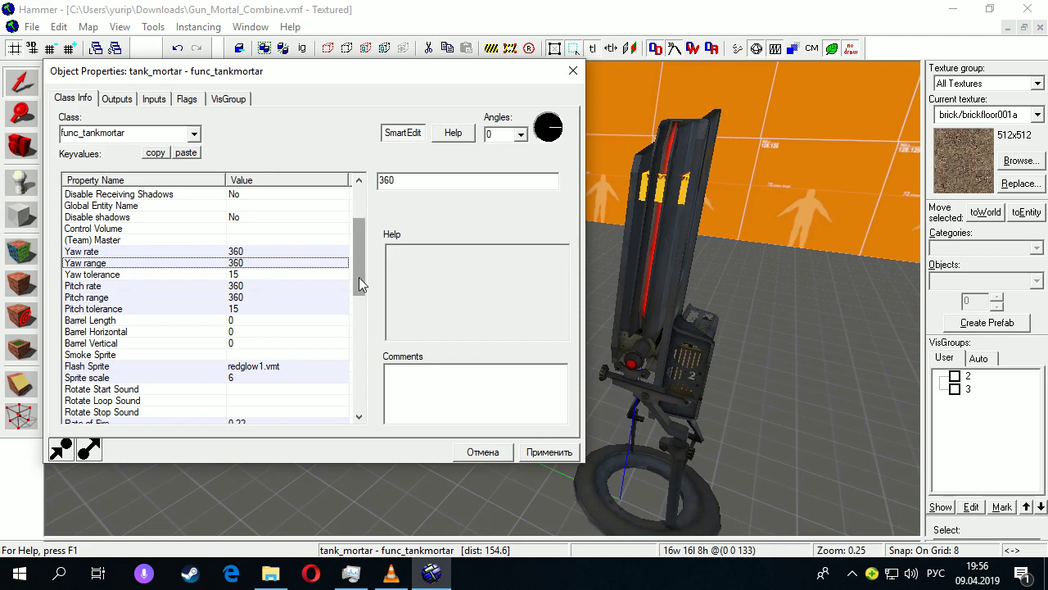
Step: Examine the func_tankmortar's flash sprite, sprite scale and rate of fire
{"action": "scroll", "coordinate": [359, 275], "scroll_direction": "down", "scroll_amount": 3}
{"action": "left_click", "coordinate": [292, 274]}
{"action": "double_click", "coordinate": [492, 183]}
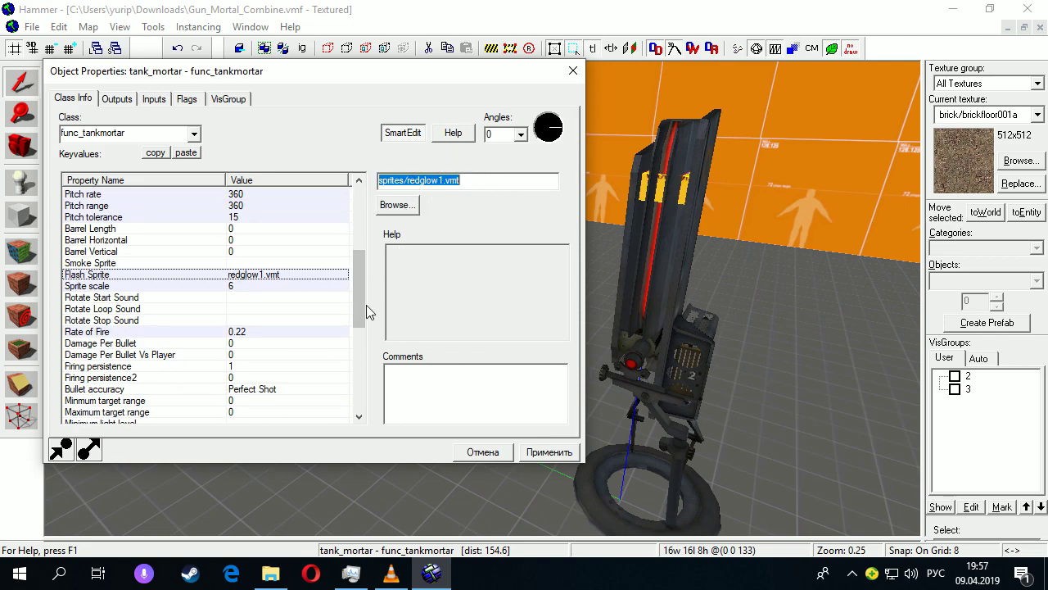
{"action": "left_click", "coordinate": [275, 286]}
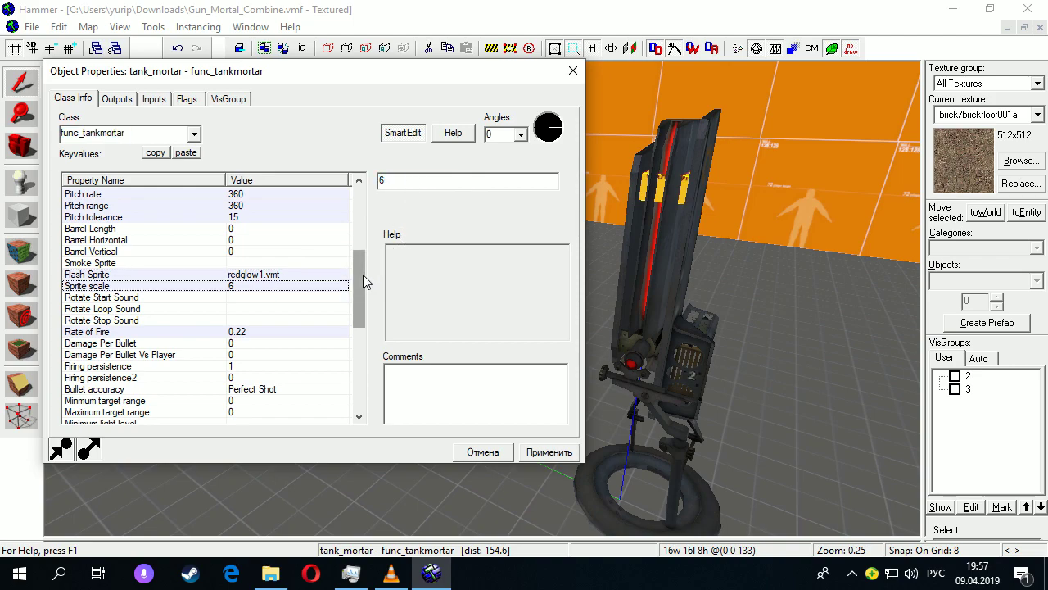
{"action": "scroll", "coordinate": [367, 282], "scroll_direction": "down", "scroll_amount": 3}
{"action": "left_click", "coordinate": [232, 241]}
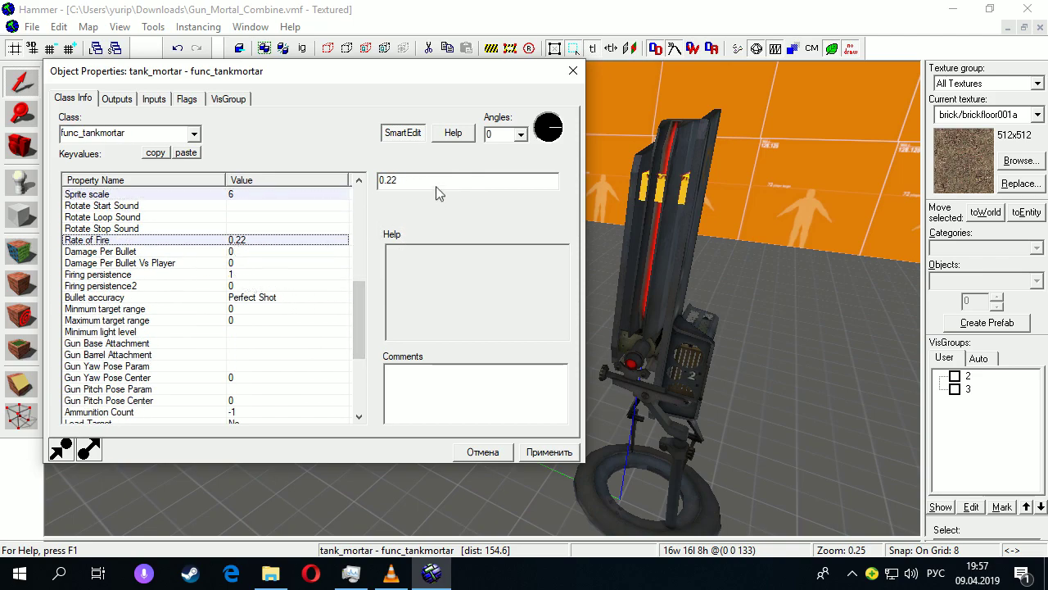
{"action": "left_click_drag", "start_coordinate": [401, 182], "coordinate": [379, 185]}
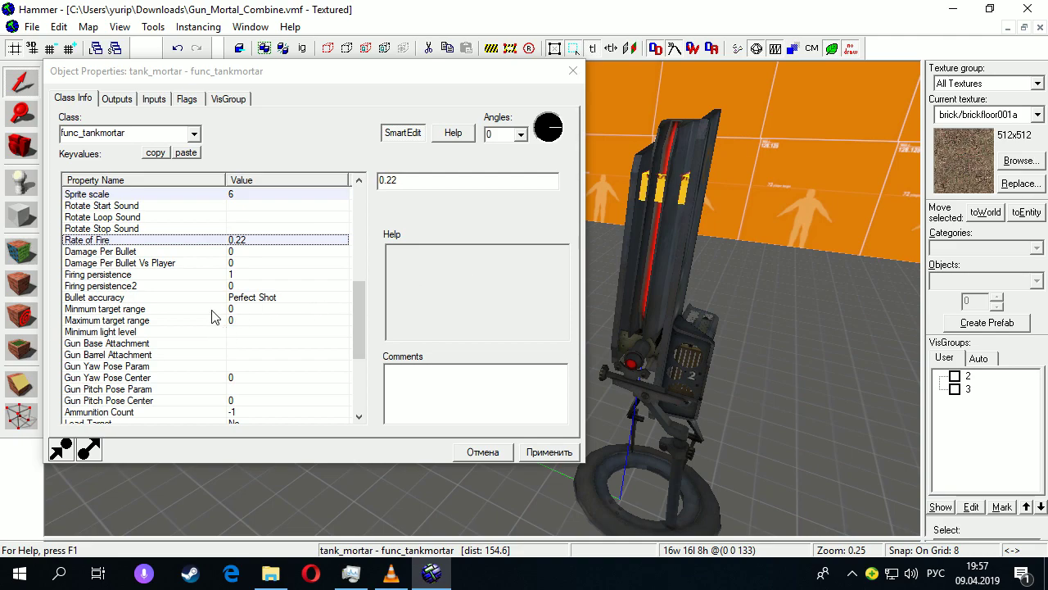
Step: Check the minimum and maximum target range of the func_tankmortar
{"action": "left_click", "coordinate": [213, 320]}
{"action": "scroll", "coordinate": [360, 319], "scroll_direction": "down", "scroll_amount": 3}
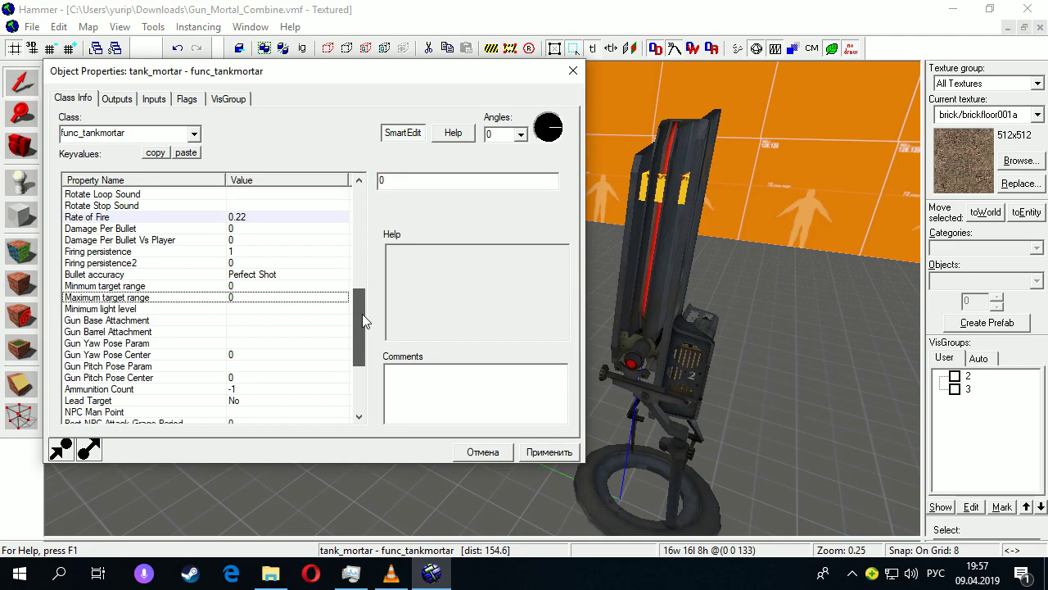
{"action": "left_click", "coordinate": [268, 205]}
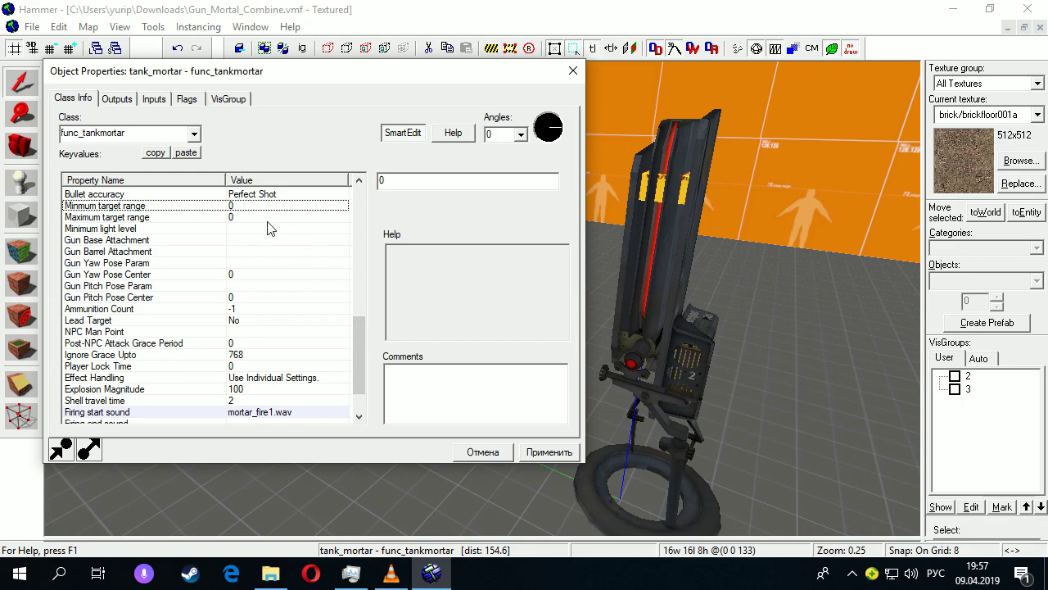
{"action": "left_click", "coordinate": [270, 217]}
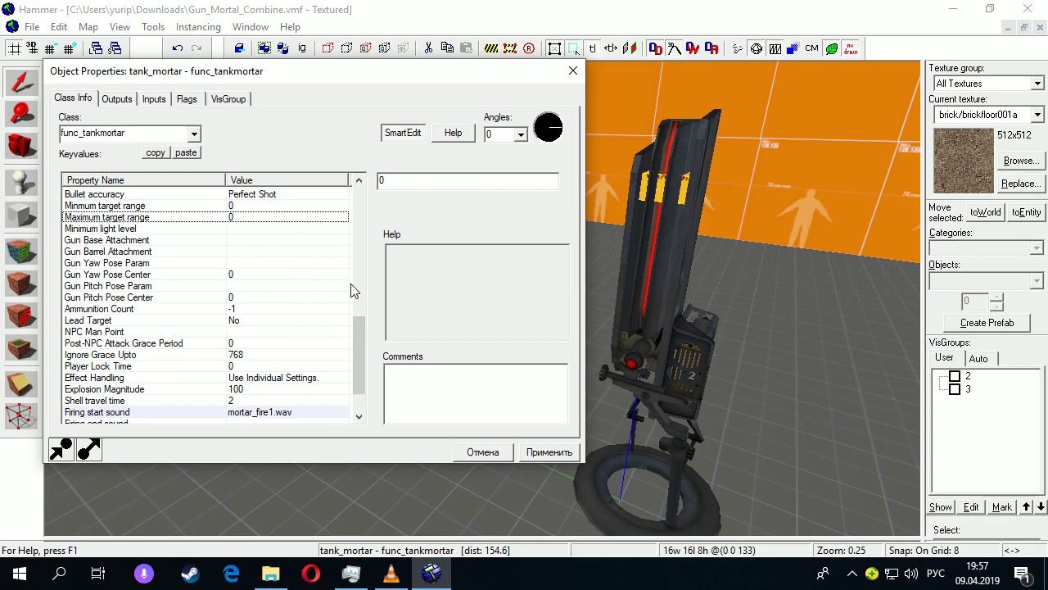
{"action": "scroll", "coordinate": [363, 336], "scroll_direction": "down", "scroll_amount": 1}
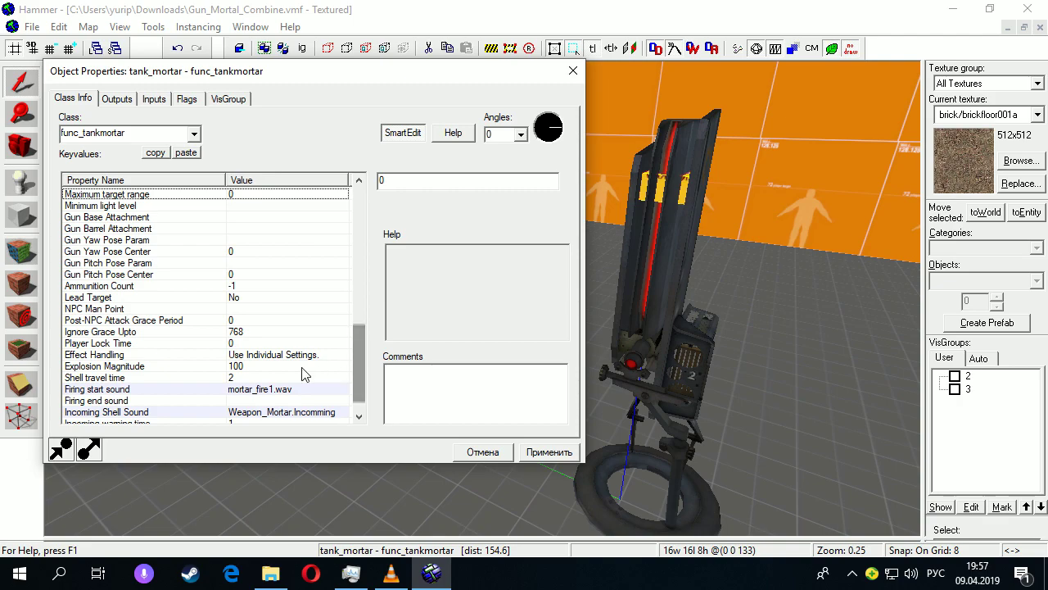
Step: Review the func_tankmortar's explosion magnitude, shell travel time, firing start sound and incoming warning time
{"action": "left_click", "coordinate": [139, 366]}
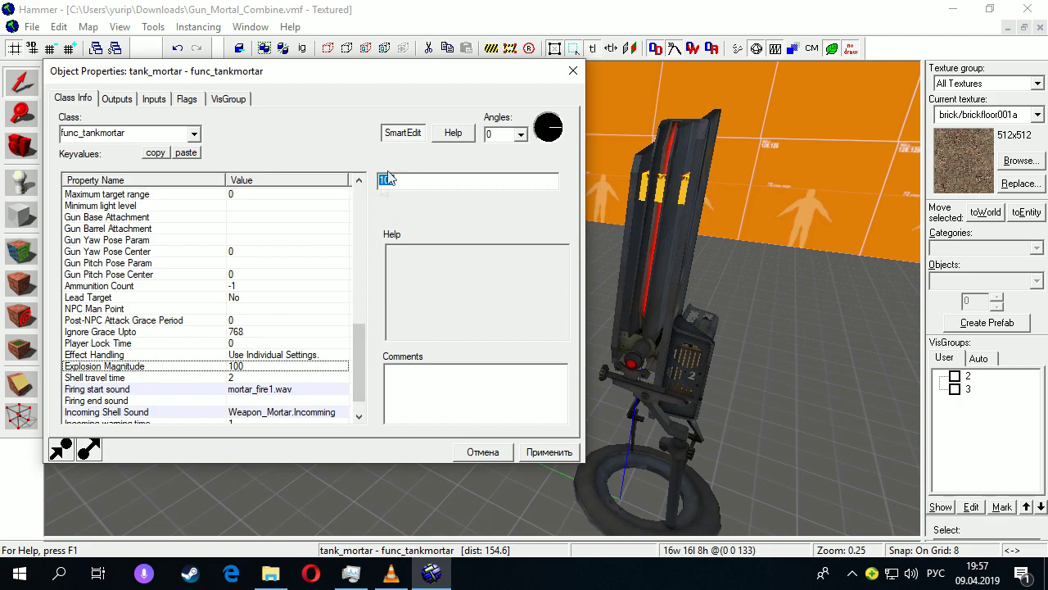
{"action": "left_click", "coordinate": [285, 378]}
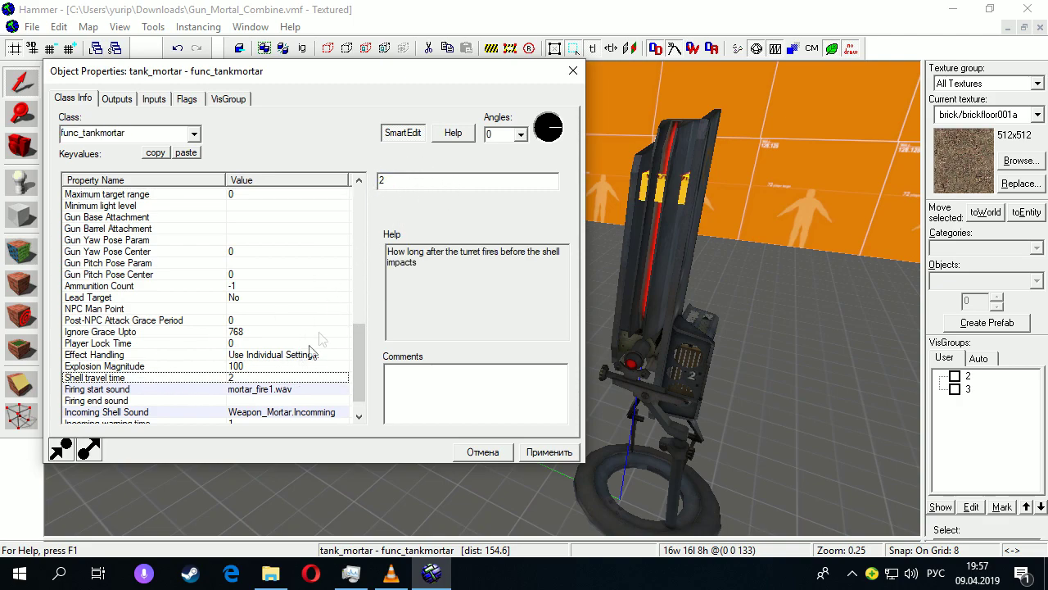
{"action": "scroll", "coordinate": [362, 388], "scroll_direction": "down", "scroll_amount": 2}
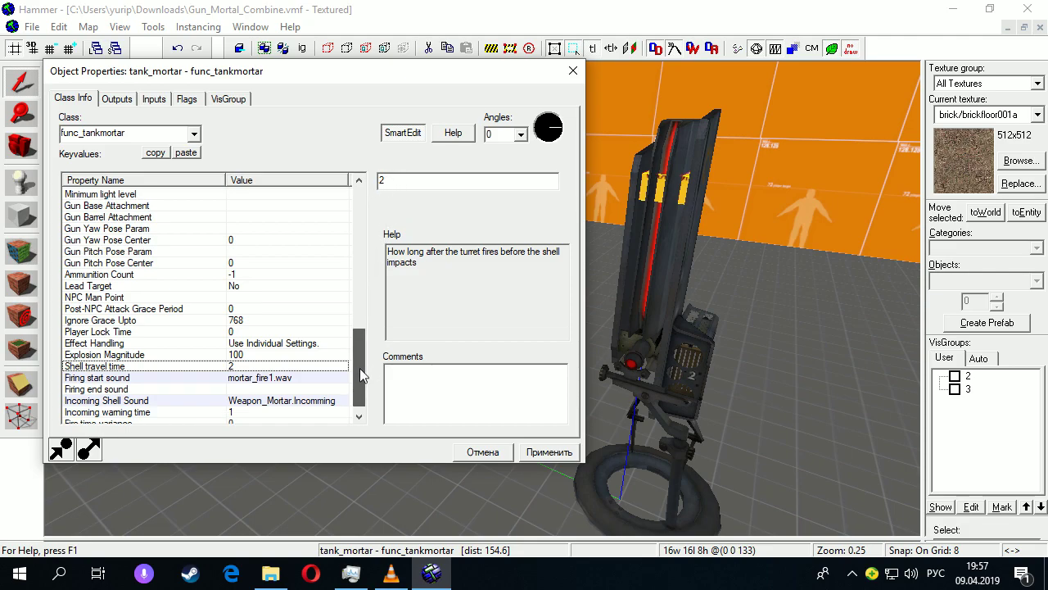
{"action": "left_click", "coordinate": [205, 367]}
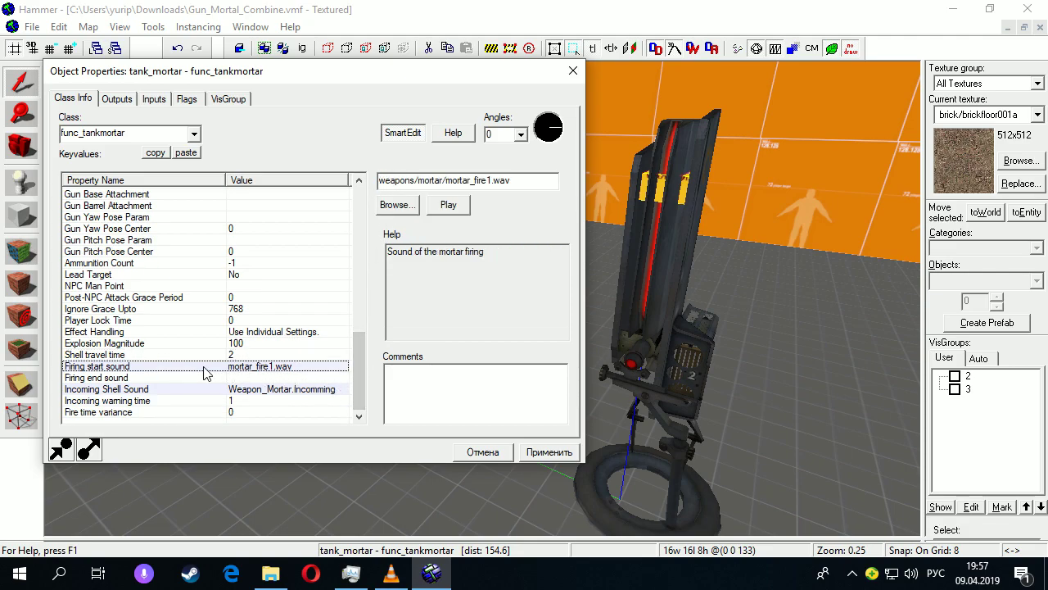
{"action": "left_click", "coordinate": [244, 401]}
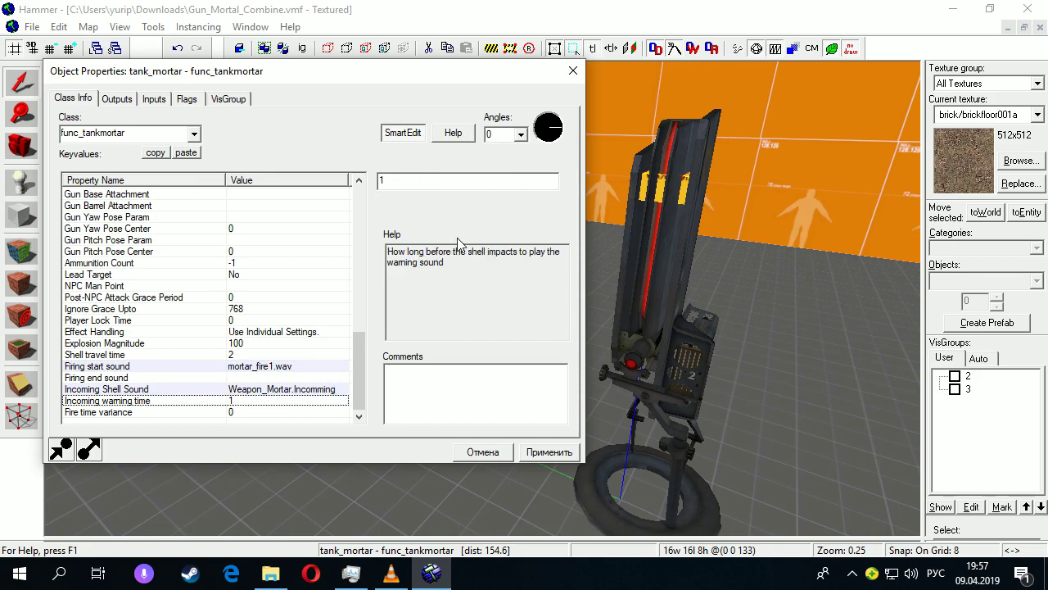
Step: Review the spawn flags of the func_tankmortar
{"action": "left_click", "coordinate": [189, 99]}
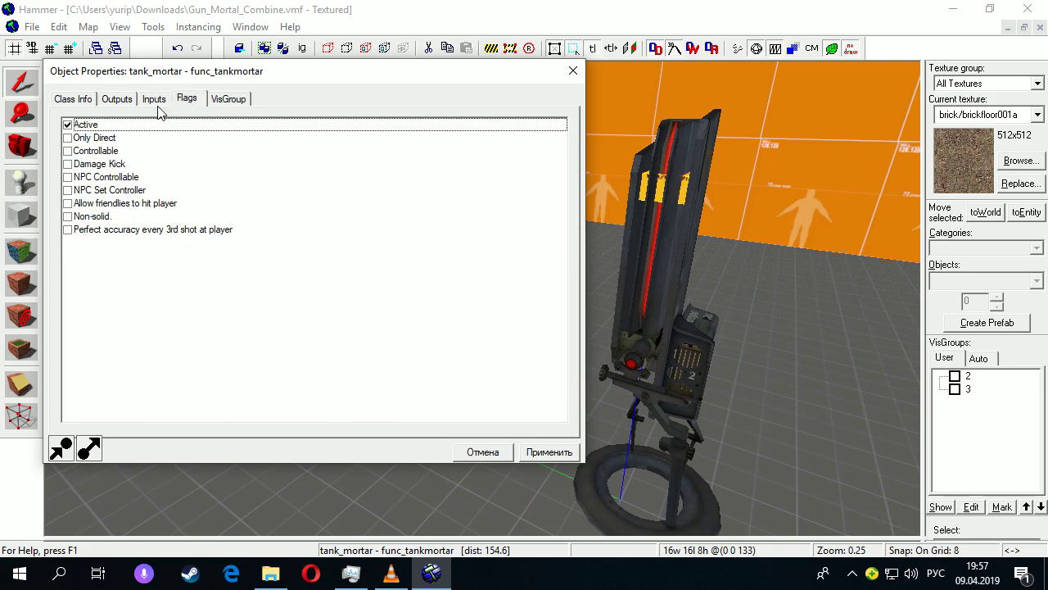
{"action": "left_click", "coordinate": [141, 152]}
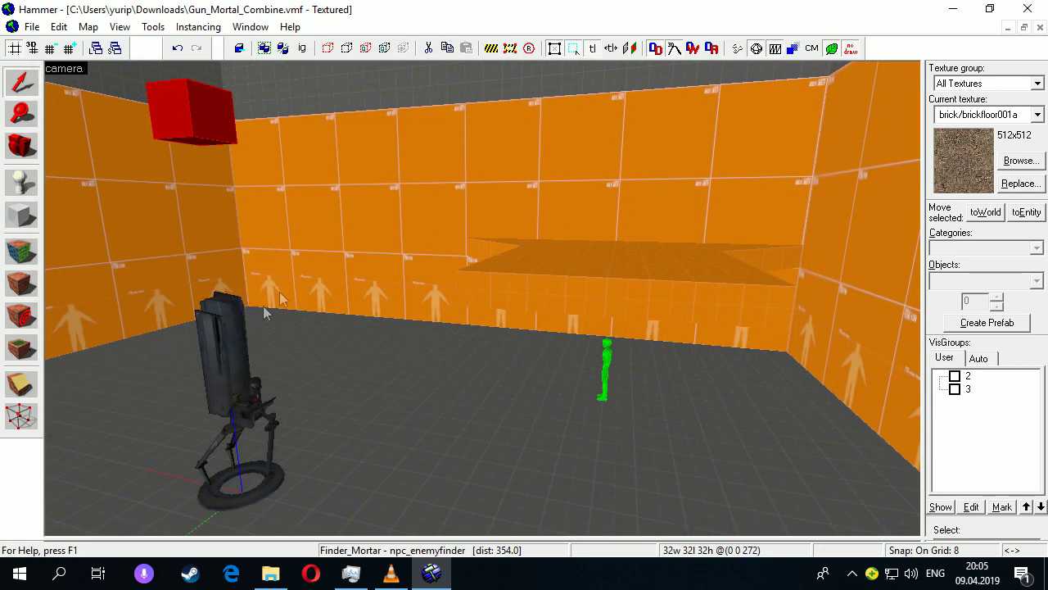
Step: Open the properties of the red cube above the mortar and check its class and name
{"action": "double_click", "coordinate": [220, 121]}
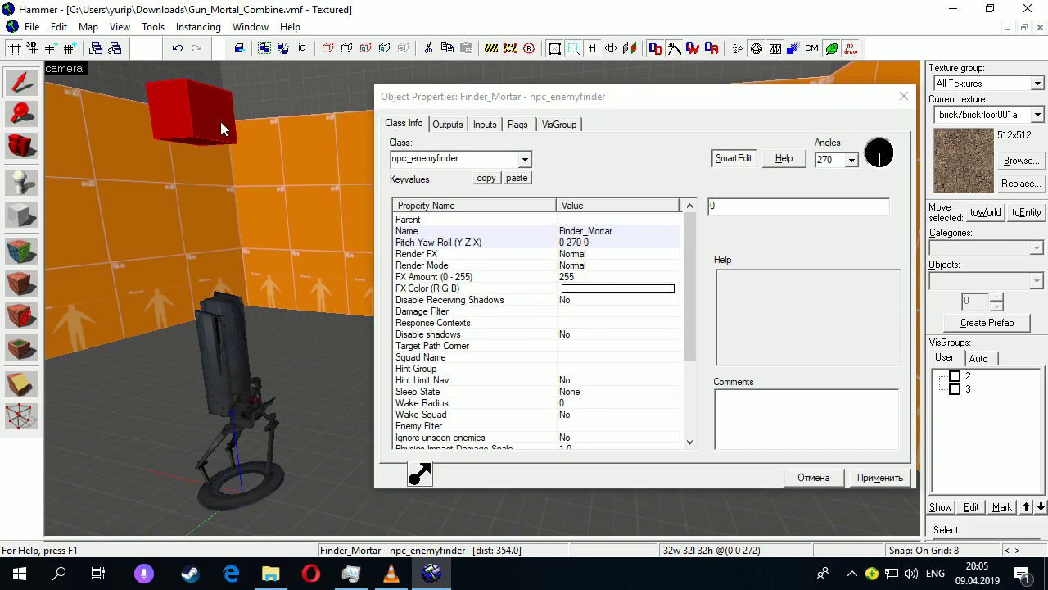
{"action": "left_click", "coordinate": [474, 158]}
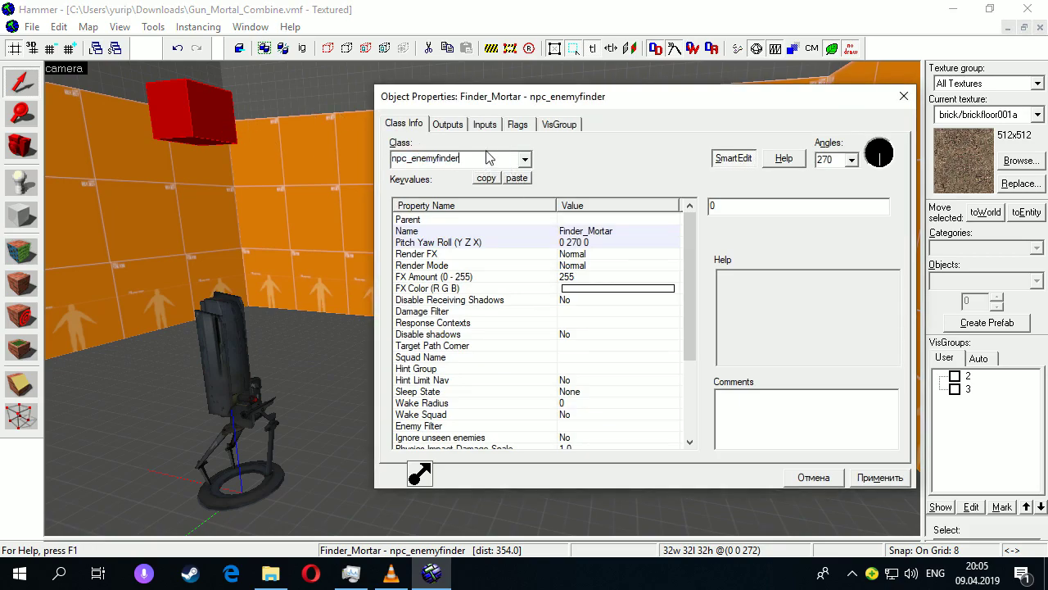
{"action": "left_click", "coordinate": [208, 384]}
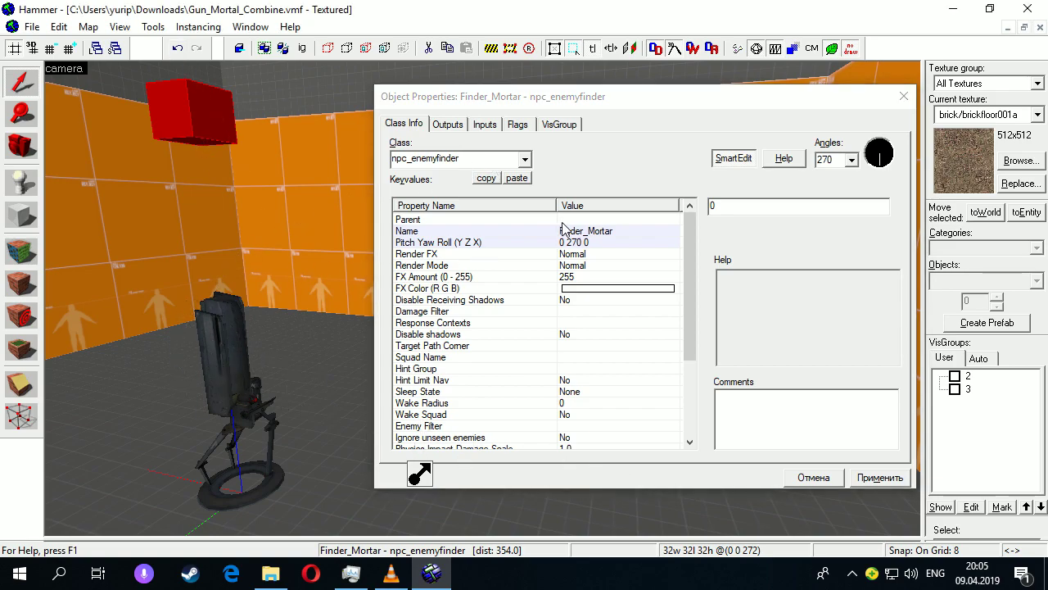
{"action": "left_click", "coordinate": [627, 231]}
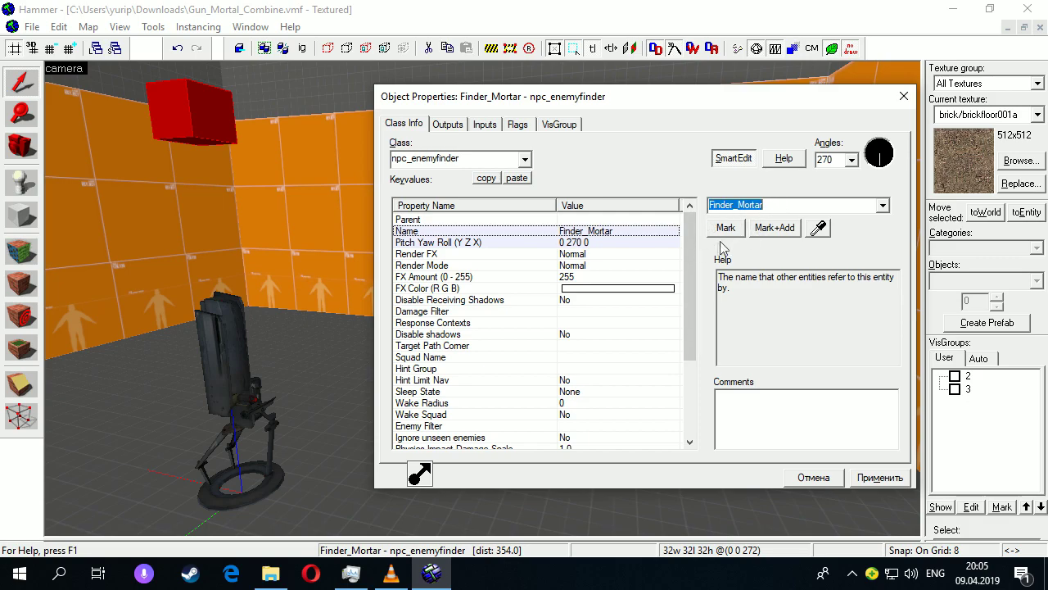
Step: Examine the FieldOfView setting of the Finder_Mortar npc_enemyfinder
{"action": "scroll", "coordinate": [540, 327], "scroll_direction": "down", "scroll_amount": 3}
{"action": "left_click", "coordinate": [588, 345]}
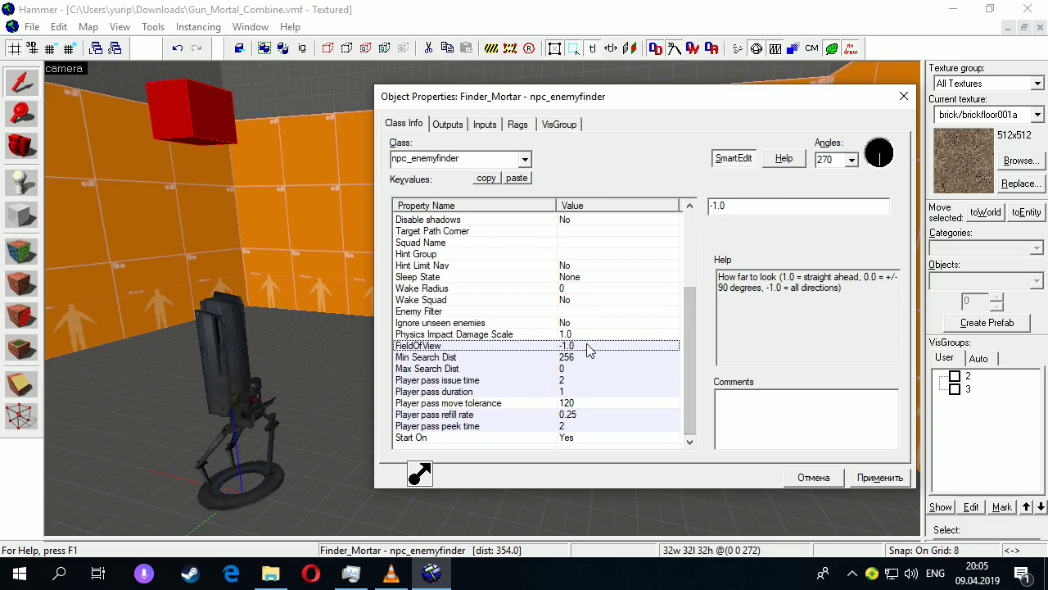
{"action": "left_click_drag", "start_coordinate": [753, 206], "coordinate": [693, 208]}
{"action": "left_click_drag", "start_coordinate": [628, 105], "coordinate": [599, 116]}
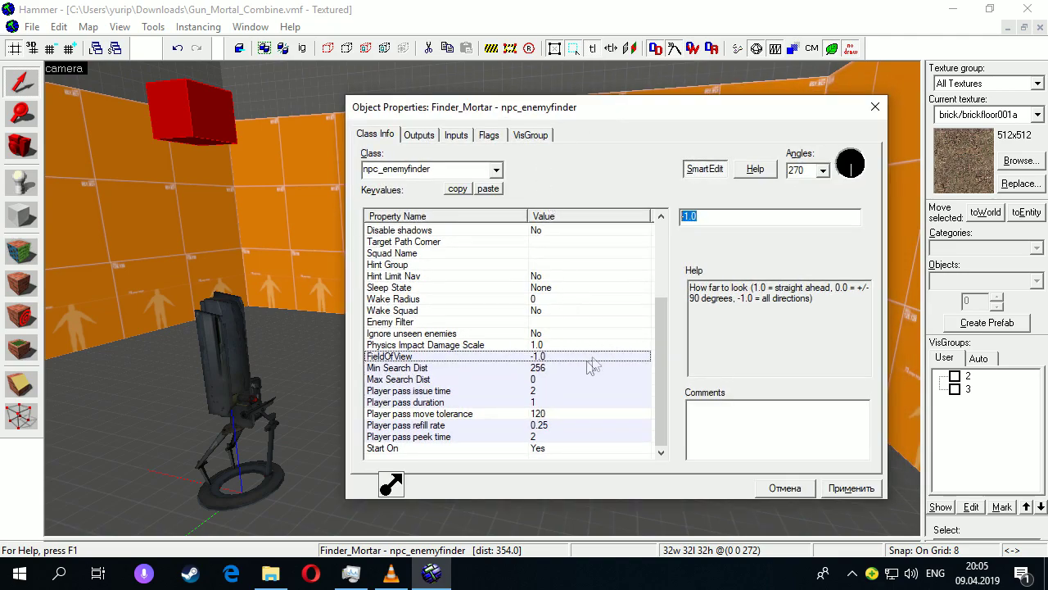
Step: Review the minimum and maximum search distances of the Finder_Mortar npc_enemyfinder, along with its spawn flags
{"action": "left_click", "coordinate": [560, 368]}
{"action": "left_click", "coordinate": [558, 379]}
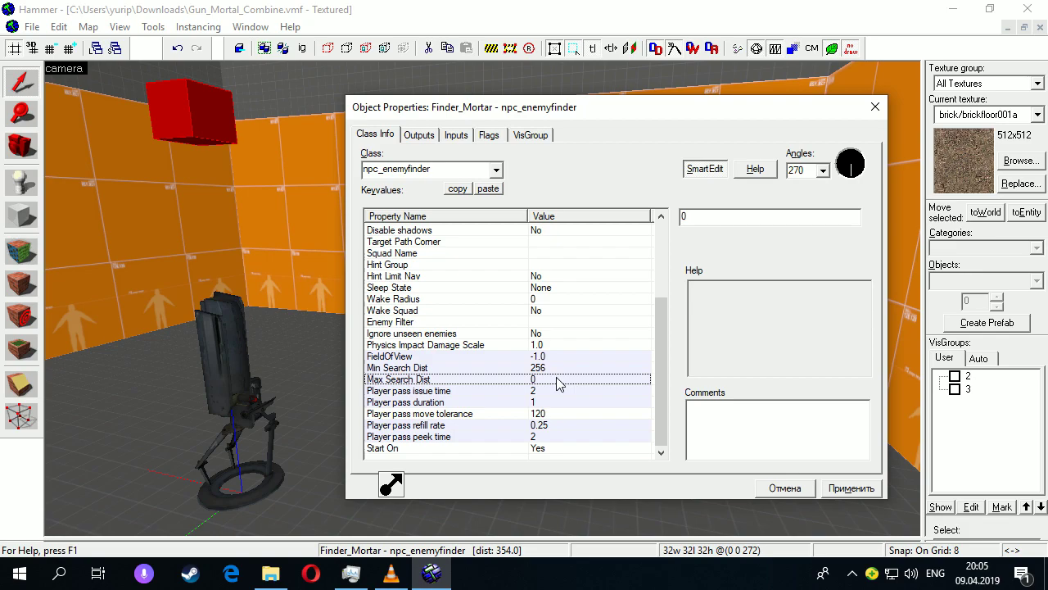
{"action": "left_click", "coordinate": [279, 235]}
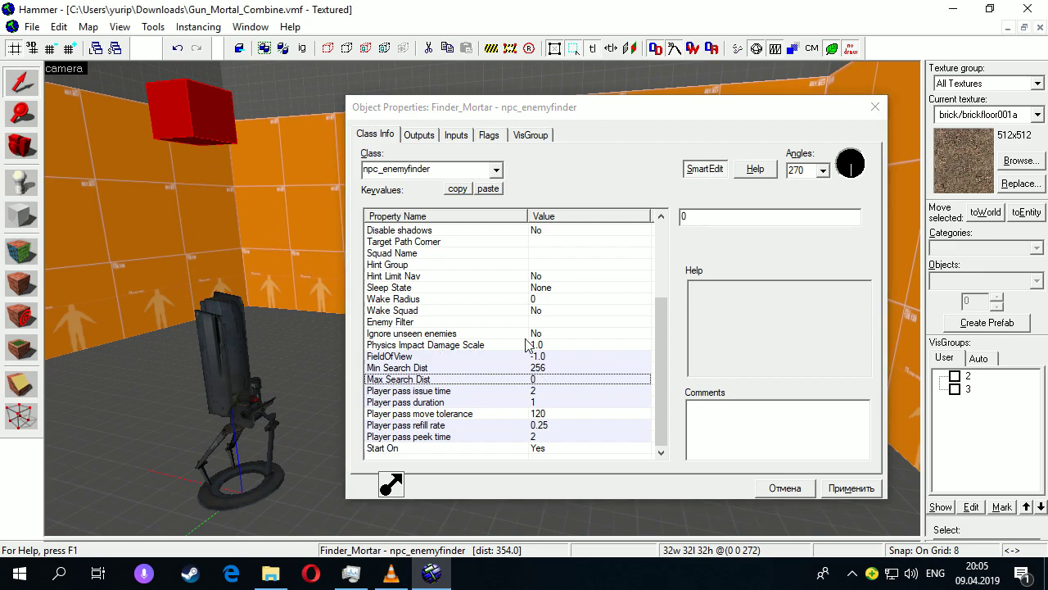
{"action": "left_click", "coordinate": [550, 370]}
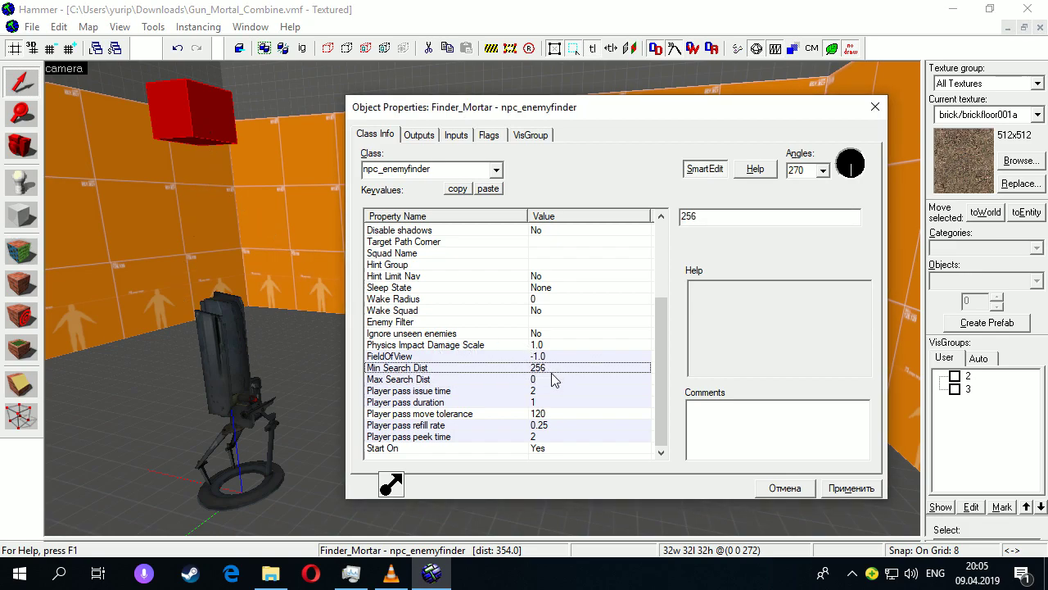
{"action": "left_click", "coordinate": [553, 379]}
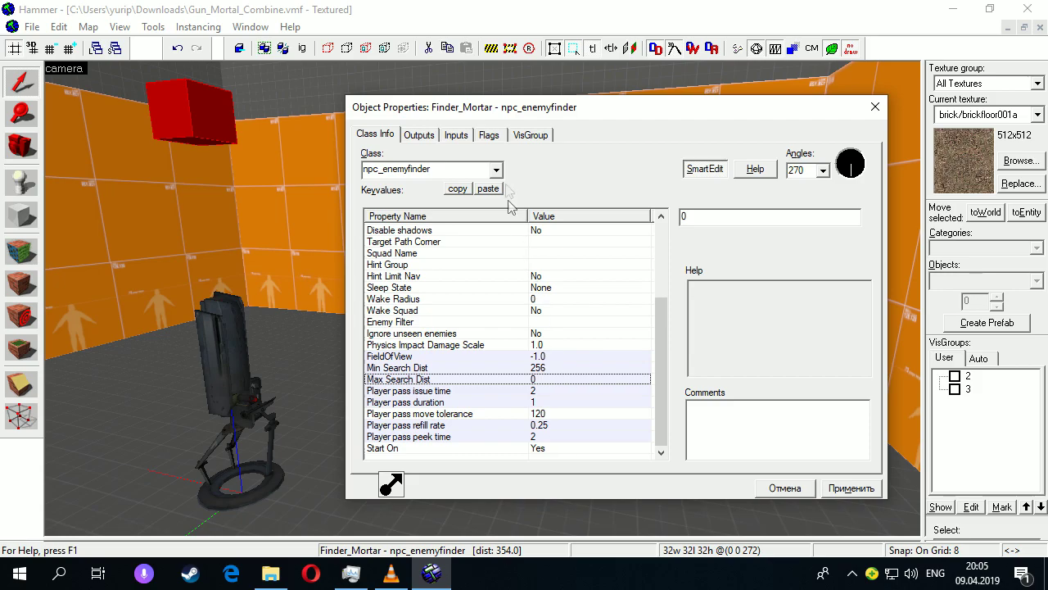
{"action": "left_click", "coordinate": [491, 135]}
{"action": "left_click", "coordinate": [447, 163]}
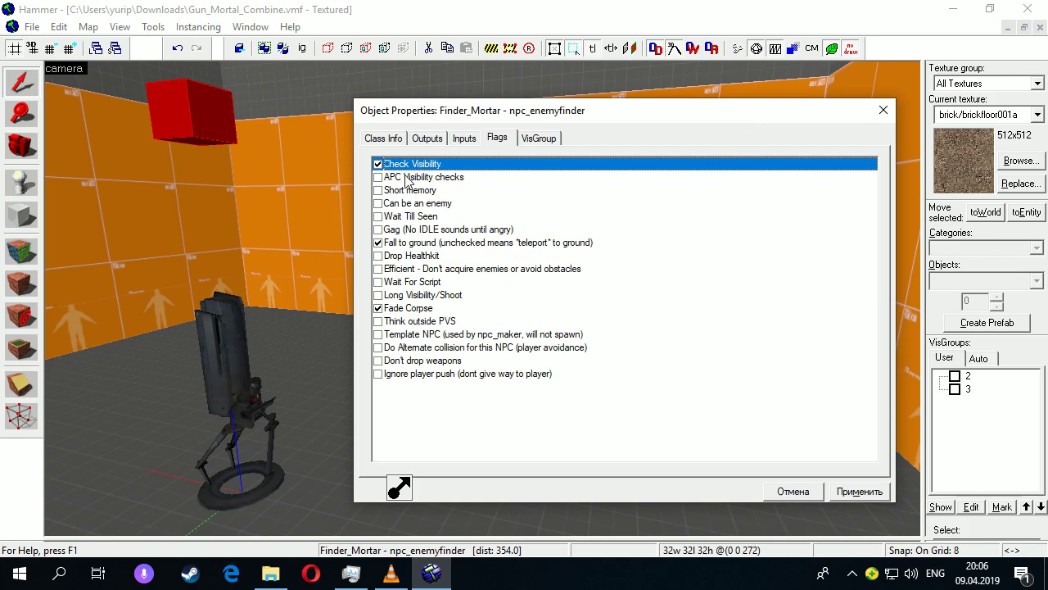
Step: Examine Finder_Mortar's OnFoundPlayer and OnLostPlayerLOS outputs, including their target entity and inputs
{"action": "left_click", "coordinate": [423, 138]}
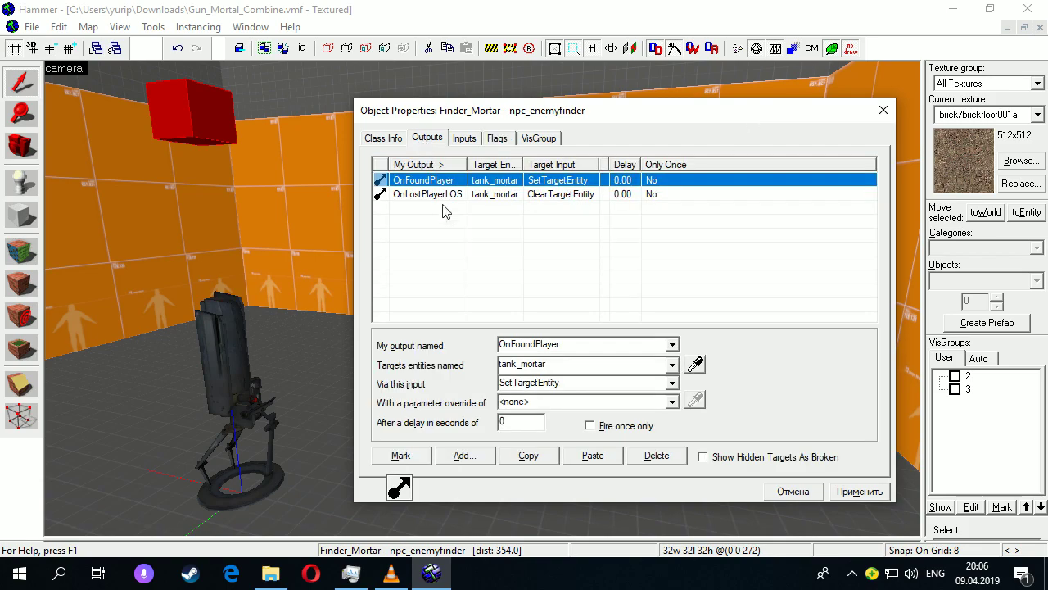
{"action": "left_click", "coordinate": [580, 344]}
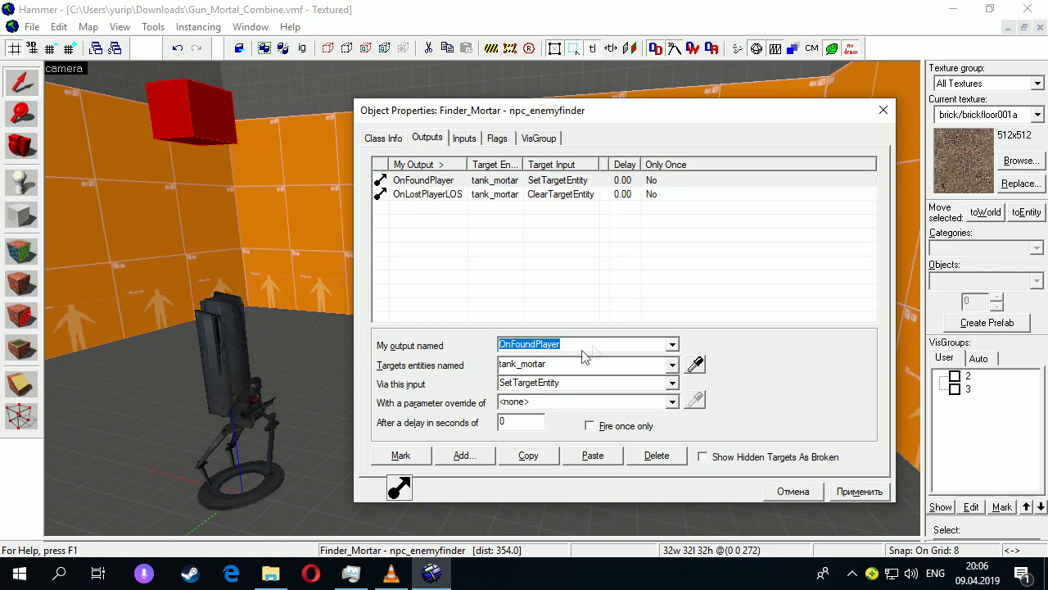
{"action": "left_click", "coordinate": [597, 372]}
{"action": "left_click", "coordinate": [601, 383]}
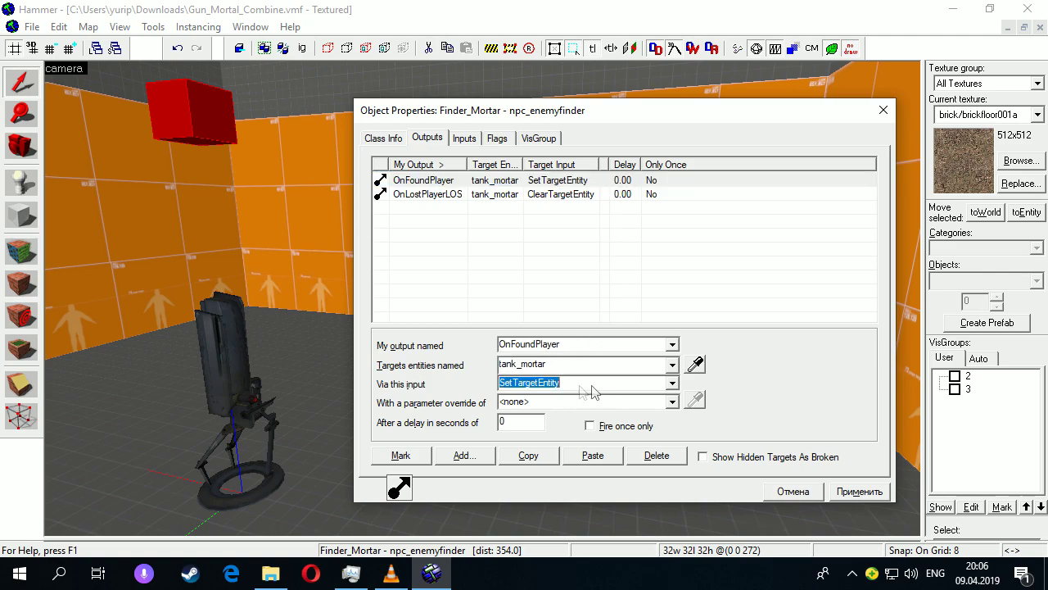
{"action": "left_click", "coordinate": [461, 194]}
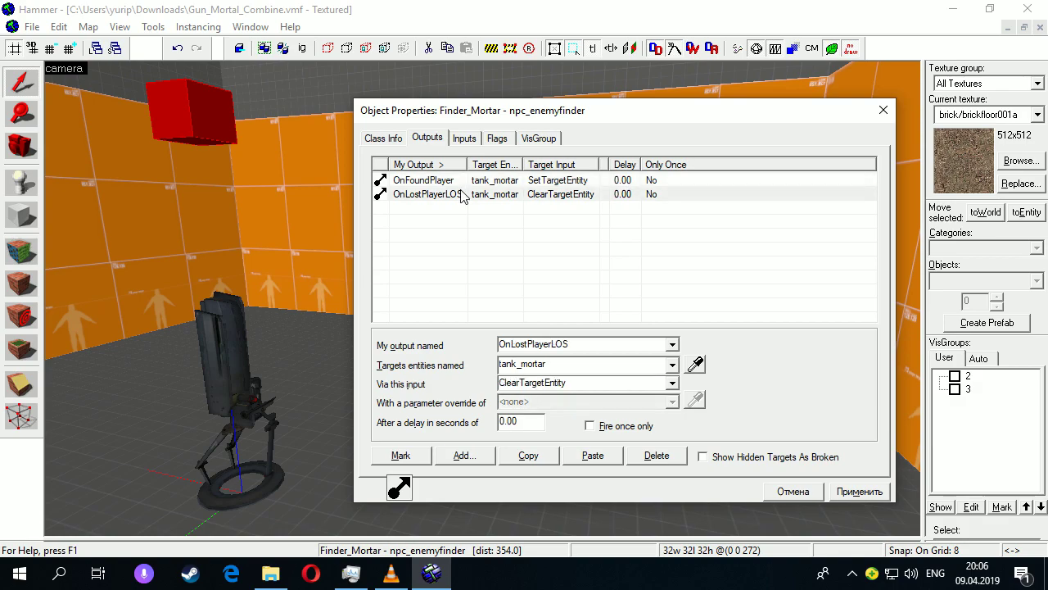
{"action": "left_click", "coordinate": [600, 344]}
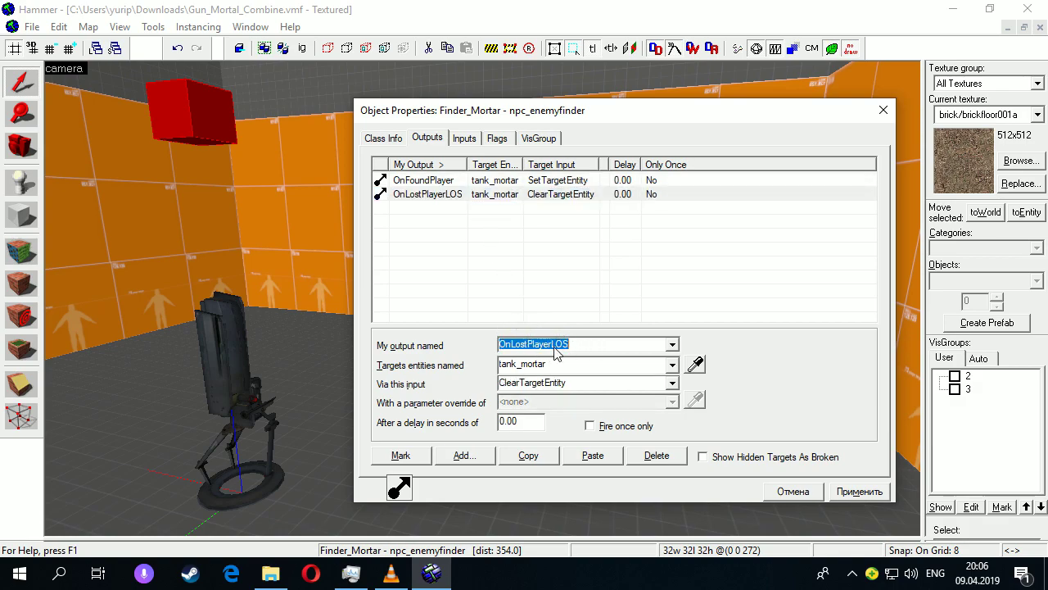
{"action": "left_click", "coordinate": [581, 383]}
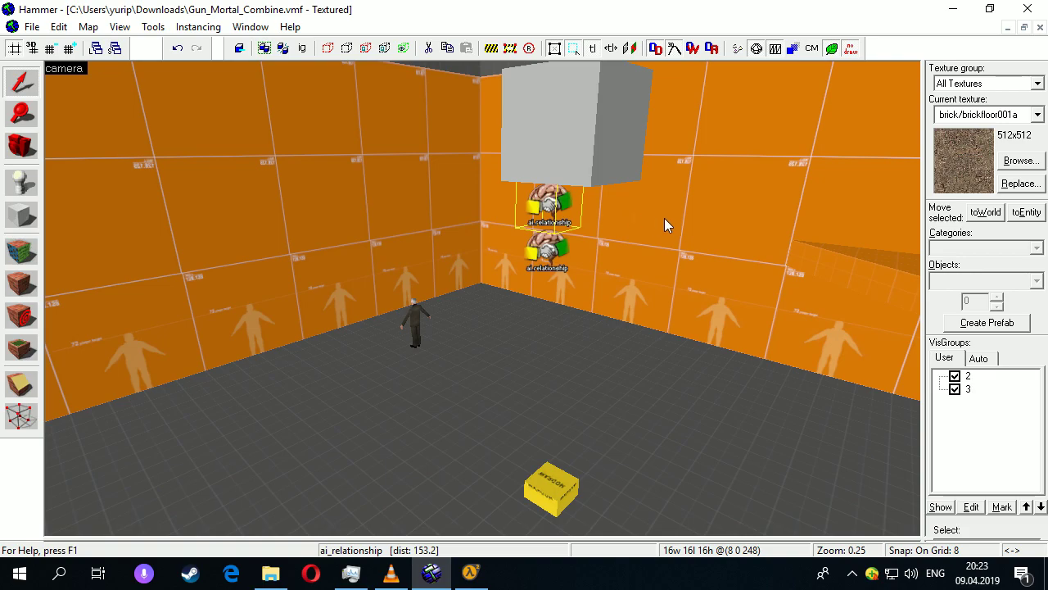
Step: Inspect the upper ai_relationship's subject and target, and check the name of the npc_breen it refers to
{"action": "key", "text": "alt+Return"}
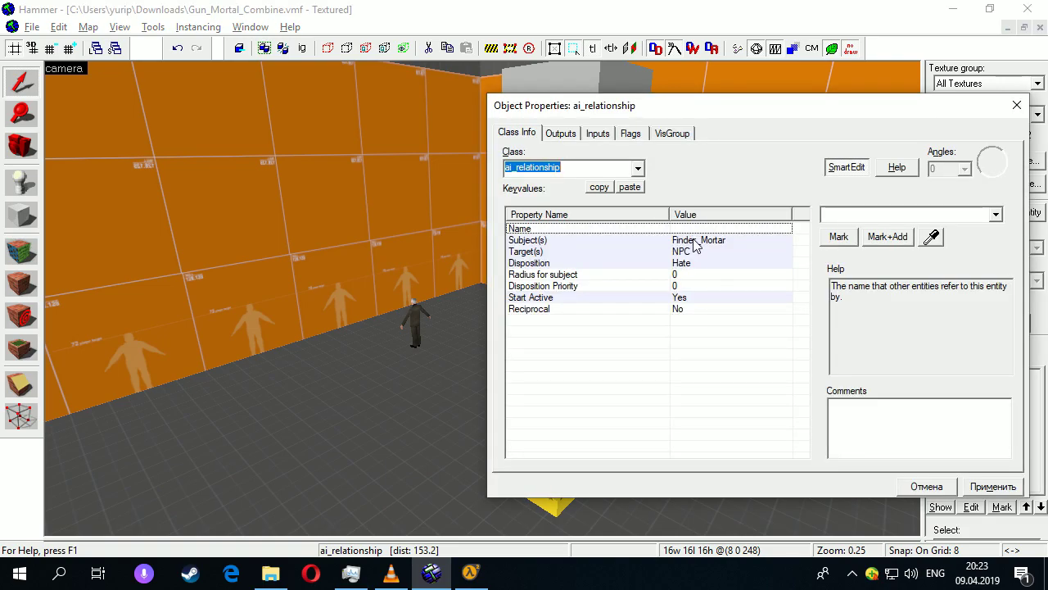
{"action": "left_click", "coordinate": [693, 240]}
{"action": "left_click", "coordinate": [730, 252]}
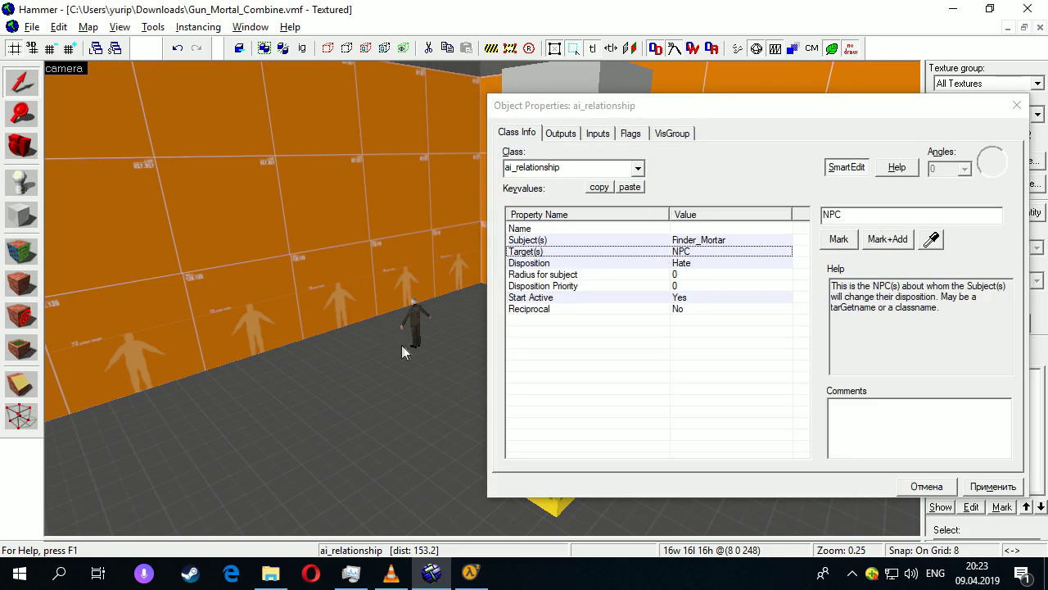
{"action": "left_click", "coordinate": [413, 323]}
{"action": "left_click_drag", "start_coordinate": [414, 324], "coordinate": [387, 253]}
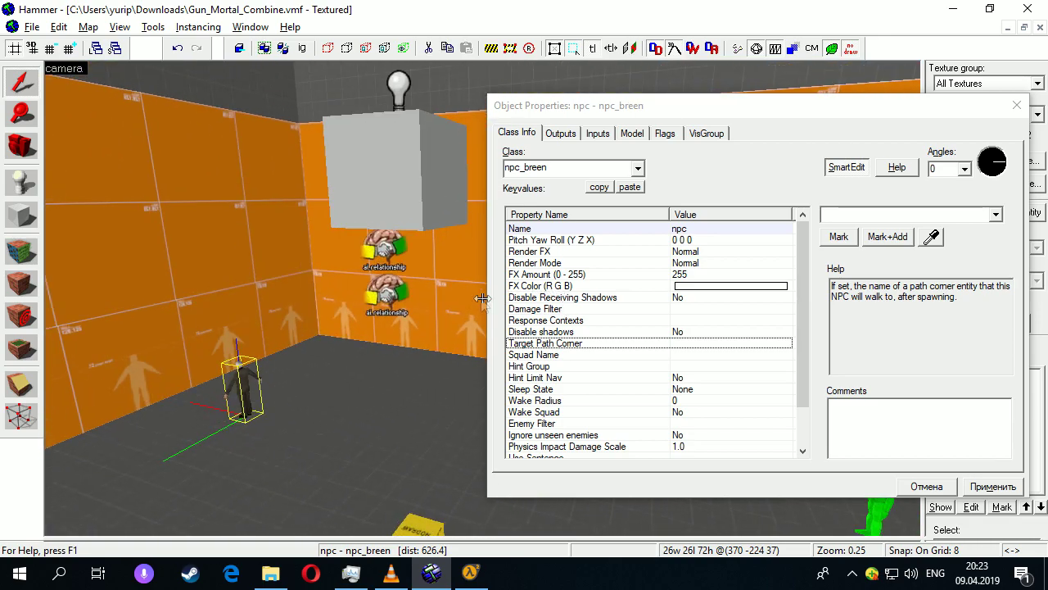
Step: Review the disposition of the upper ai_relationship and the target of the lower one
{"action": "left_click", "coordinate": [388, 252]}
{"action": "left_click", "coordinate": [607, 263]}
{"action": "left_click", "coordinate": [396, 293]}
{"action": "left_click", "coordinate": [694, 253]}
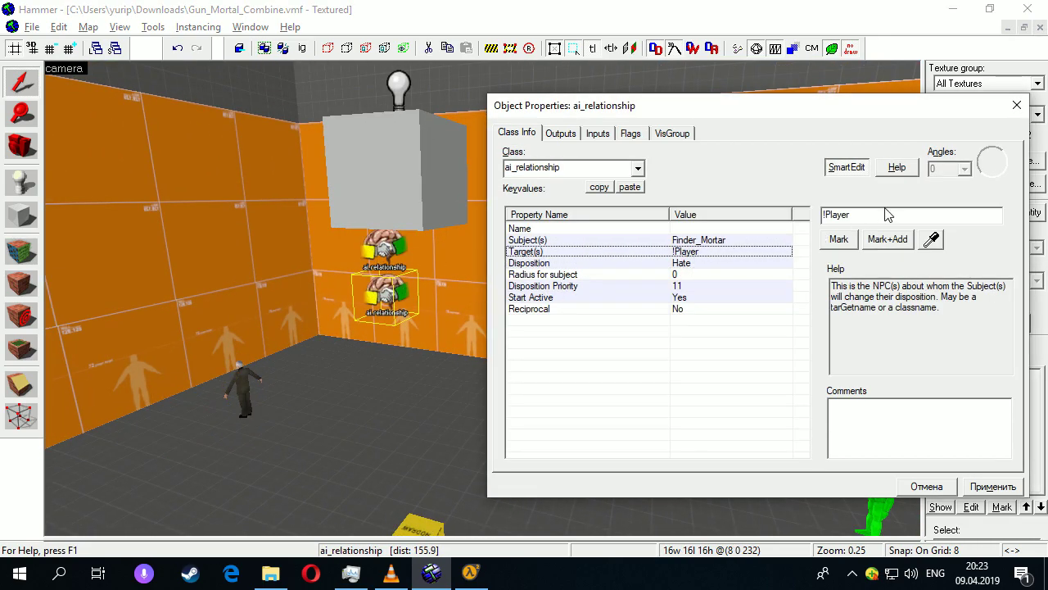
{"action": "left_click_drag", "start_coordinate": [852, 215], "coordinate": [822, 214]}
Step: Review the output list of the Finder_Mortar npc_enemyfinder, including its found-player and lost-enemy entries
{"action": "left_click", "coordinate": [443, 172]}
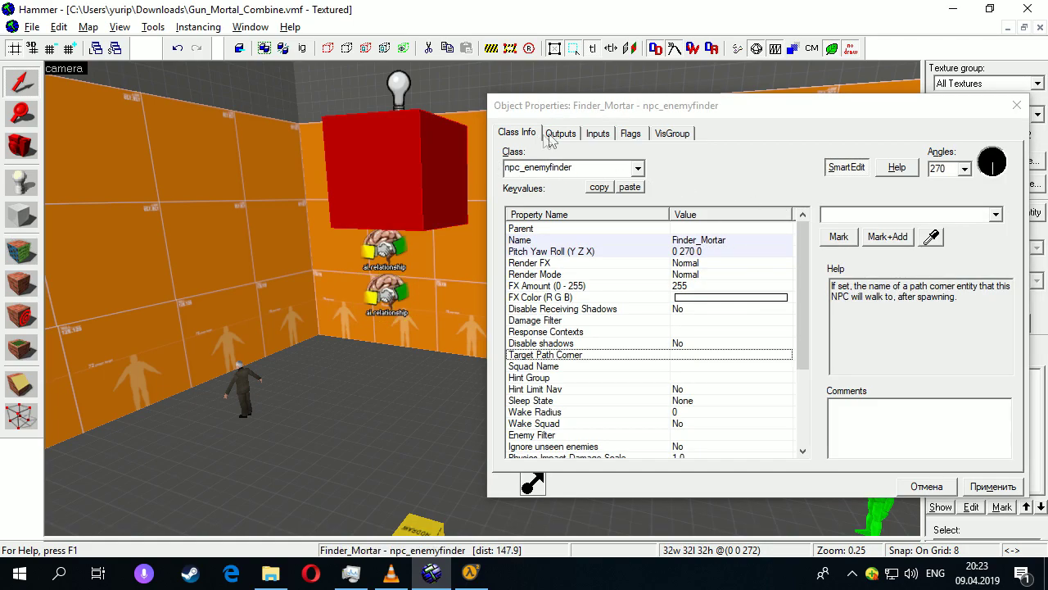
{"action": "left_click", "coordinate": [560, 134]}
{"action": "left_click", "coordinate": [562, 203], "text": "shift"}
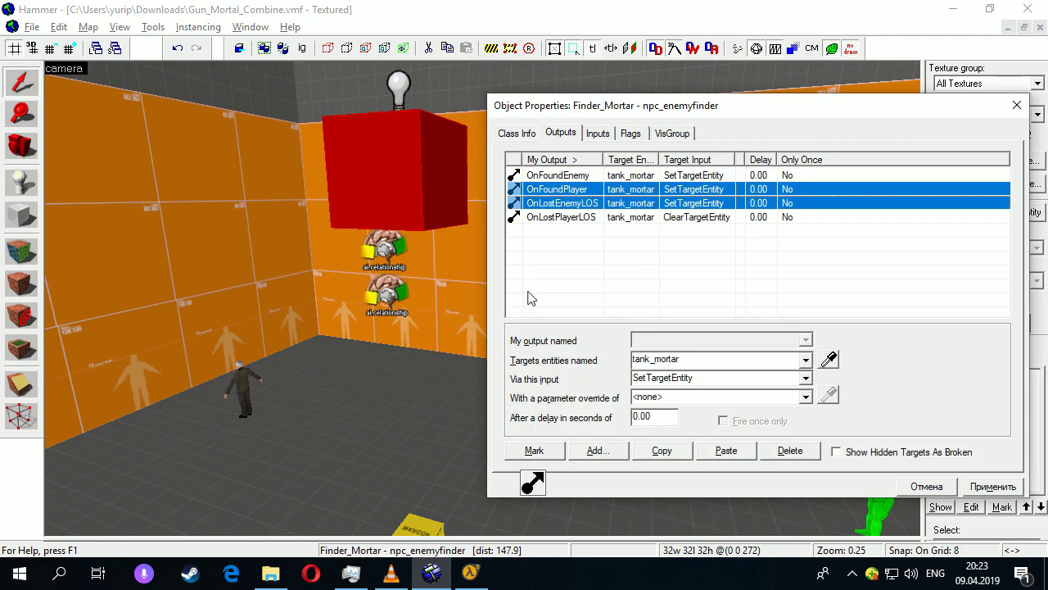
{"action": "left_click", "coordinate": [583, 190]}
{"action": "left_click", "coordinate": [590, 203], "text": "shift"}
Step: Inspect the light above the enemy finder cube, checking its name, appearance, brightness and Initially dark flag
{"action": "left_click_drag", "start_coordinate": [477, 238], "coordinate": [482, 298]}
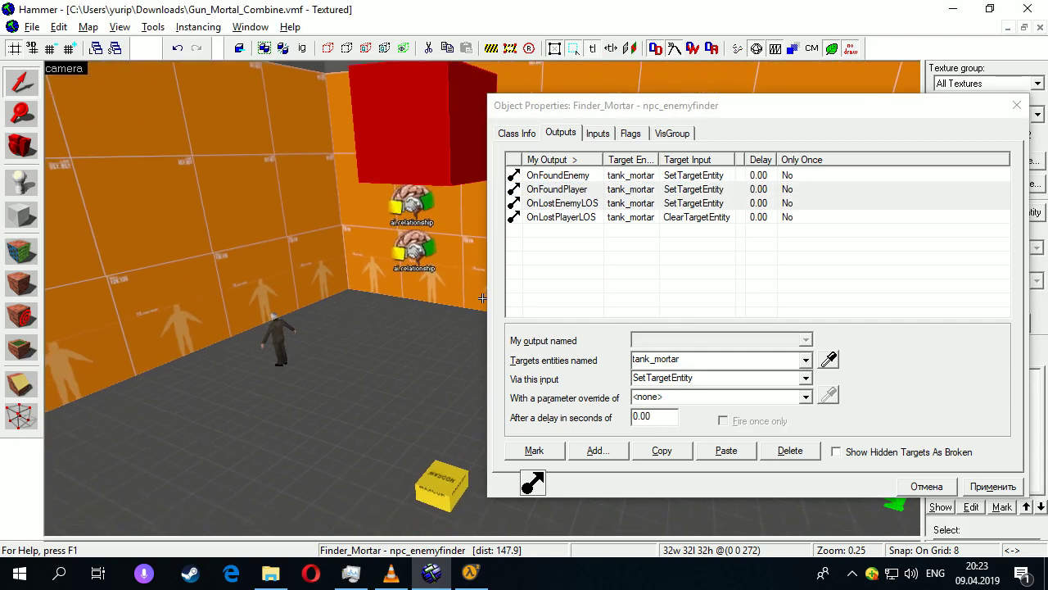
{"action": "key", "text": "Left"}
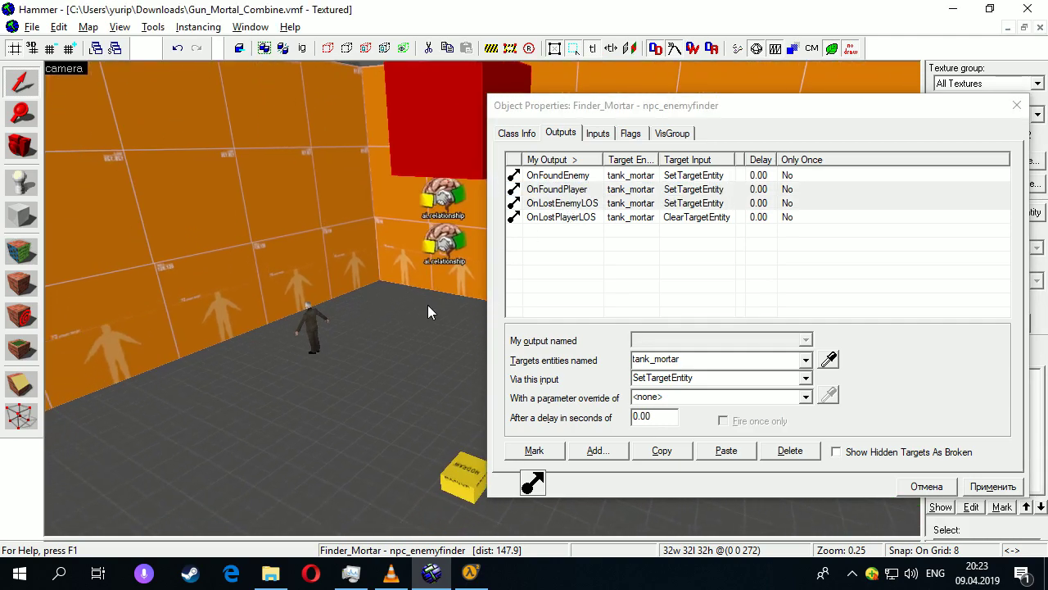
{"action": "key", "text": "alt+Return"}
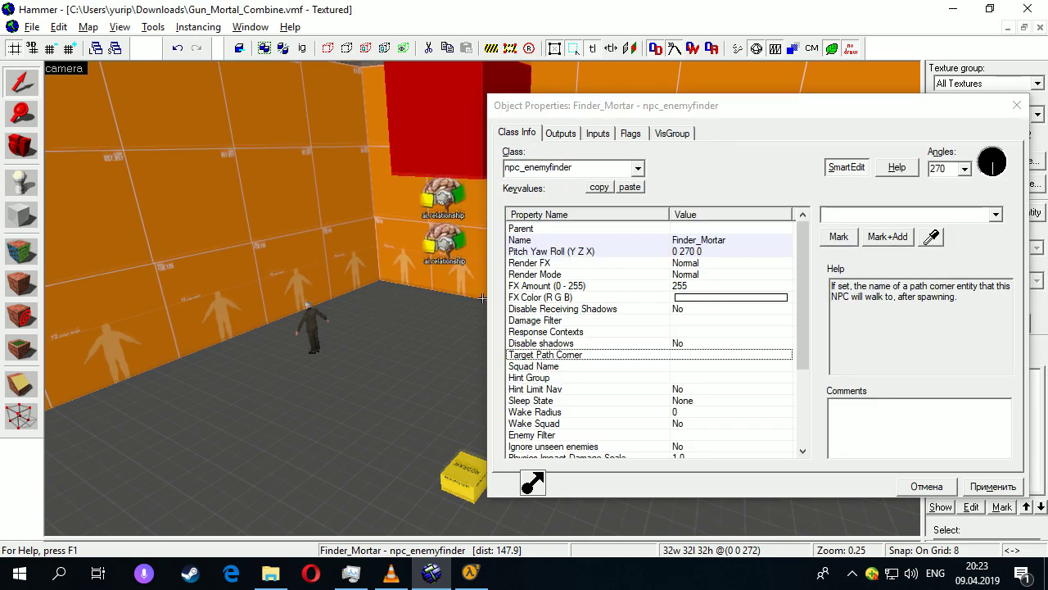
{"action": "key", "text": "Up"}
{"action": "left_click", "coordinate": [456, 147]}
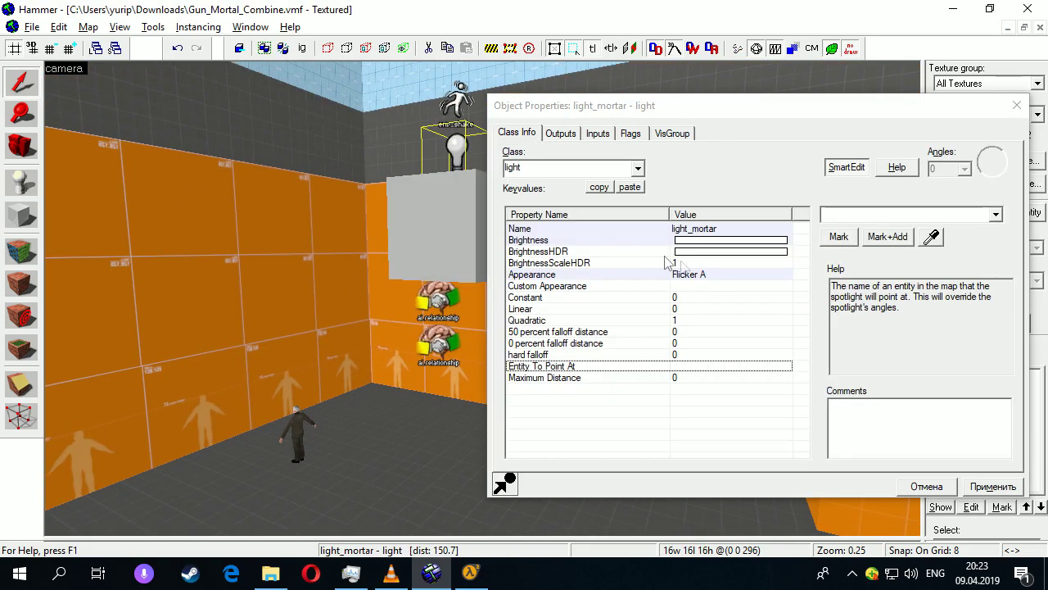
{"action": "left_click", "coordinate": [759, 229]}
{"action": "left_click", "coordinate": [746, 275]}
{"action": "left_click", "coordinate": [878, 216]}
{"action": "left_click", "coordinate": [776, 241]}
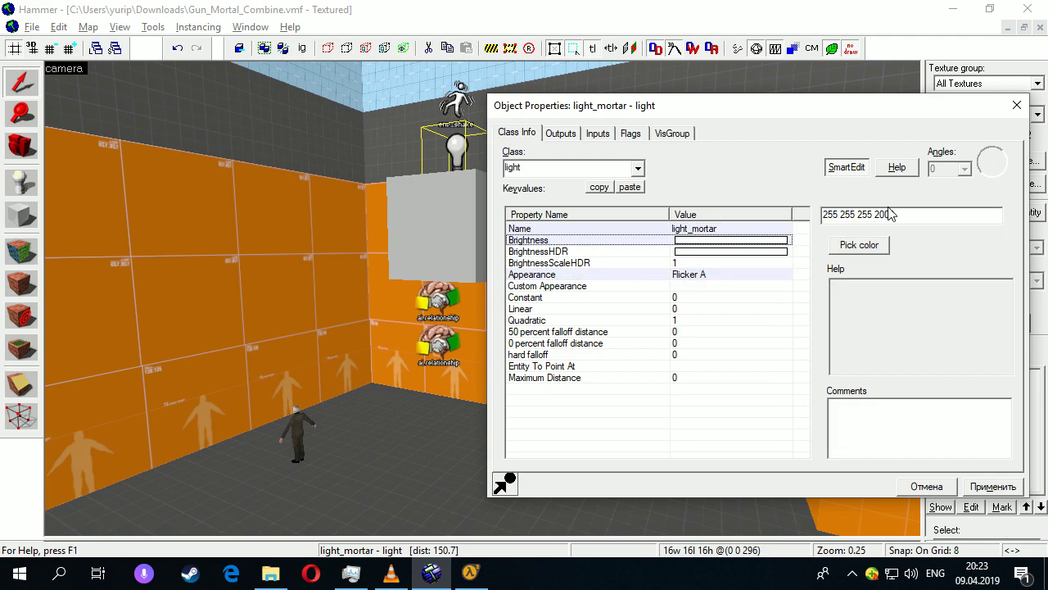
{"action": "double_click", "coordinate": [888, 215]}
{"action": "left_click", "coordinate": [632, 134]}
{"action": "left_click", "coordinate": [630, 159]}
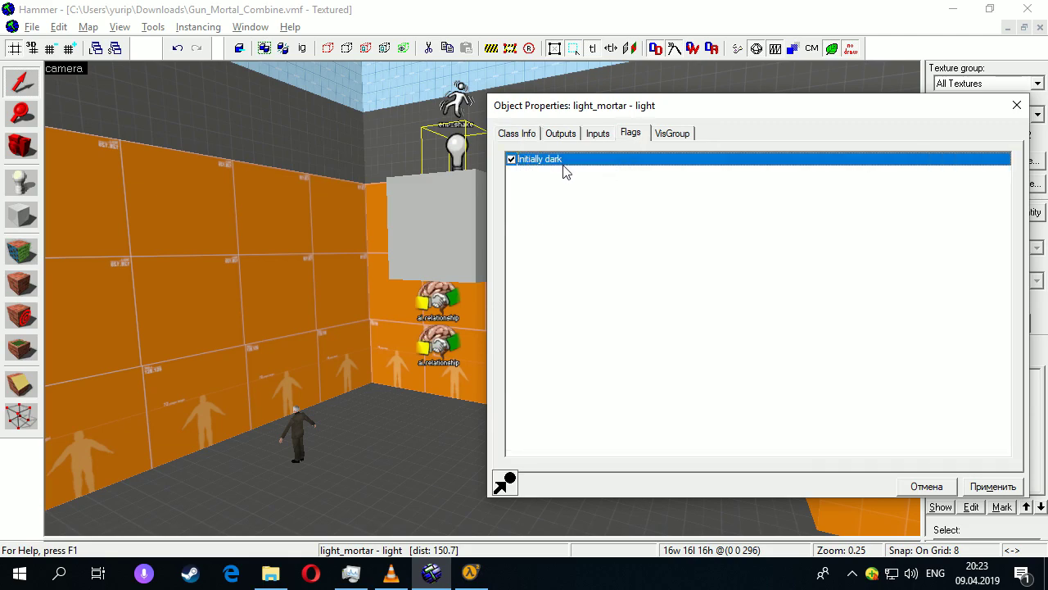
Step: Inspect the env_shake entity above the light, checking its amplitude and GlobalShake flag
{"action": "left_click", "coordinate": [486, 115]}
{"action": "left_click", "coordinate": [514, 135]}
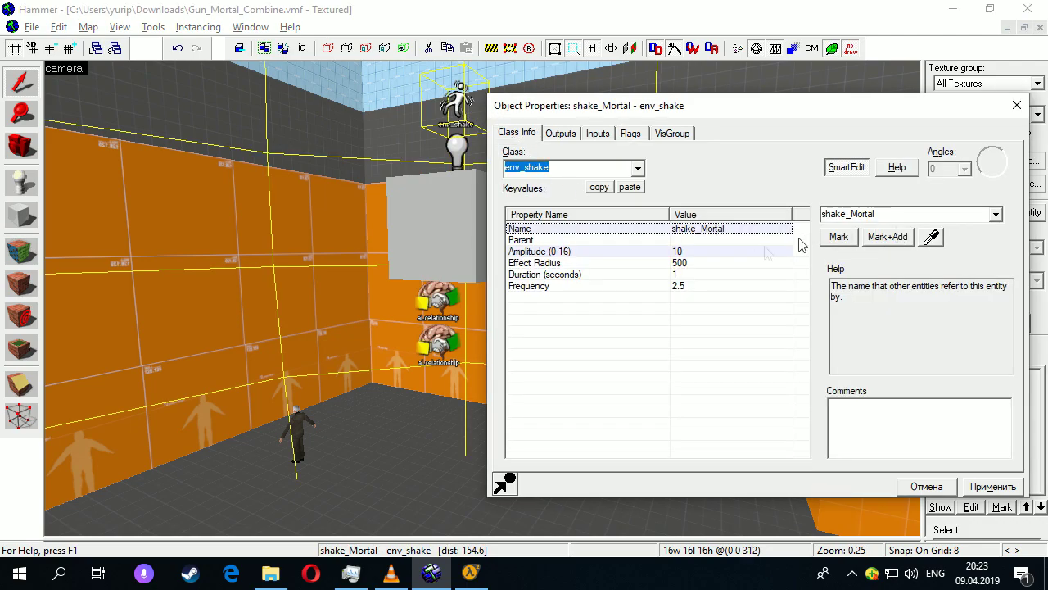
{"action": "left_click", "coordinate": [692, 254]}
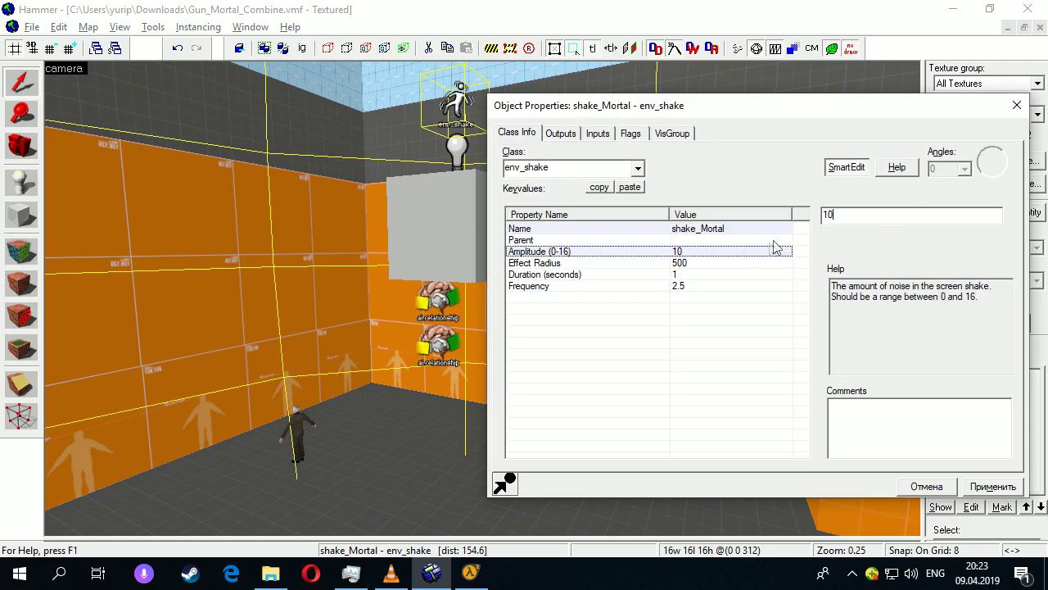
{"action": "left_click", "coordinate": [629, 133]}
{"action": "left_click", "coordinate": [577, 161]}
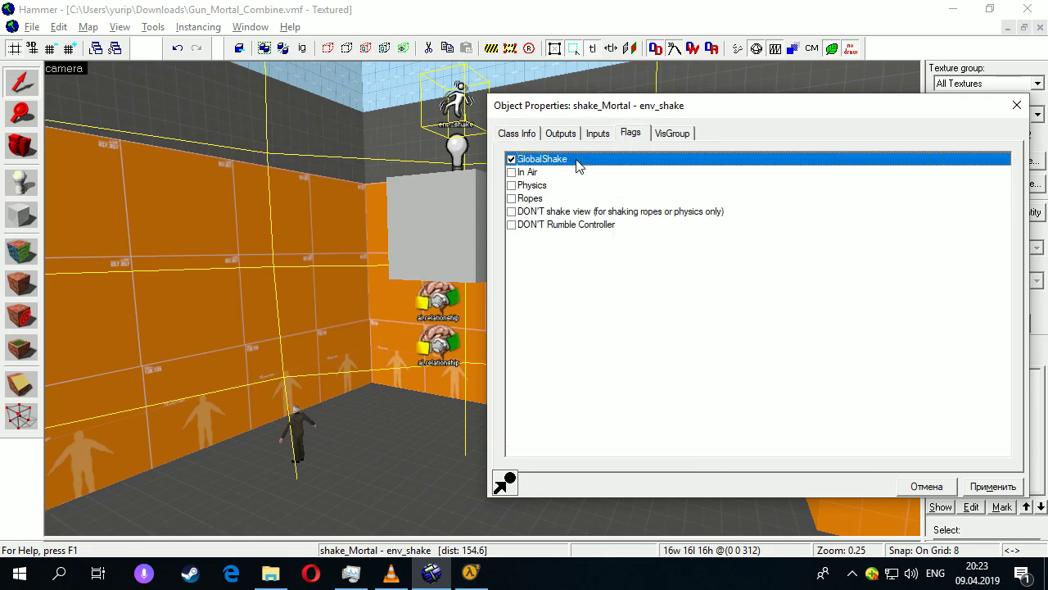
Step: Return to the Finder_Mortar npc_enemyfinder and examine its minimum search distance
{"action": "left_click", "coordinate": [439, 192]}
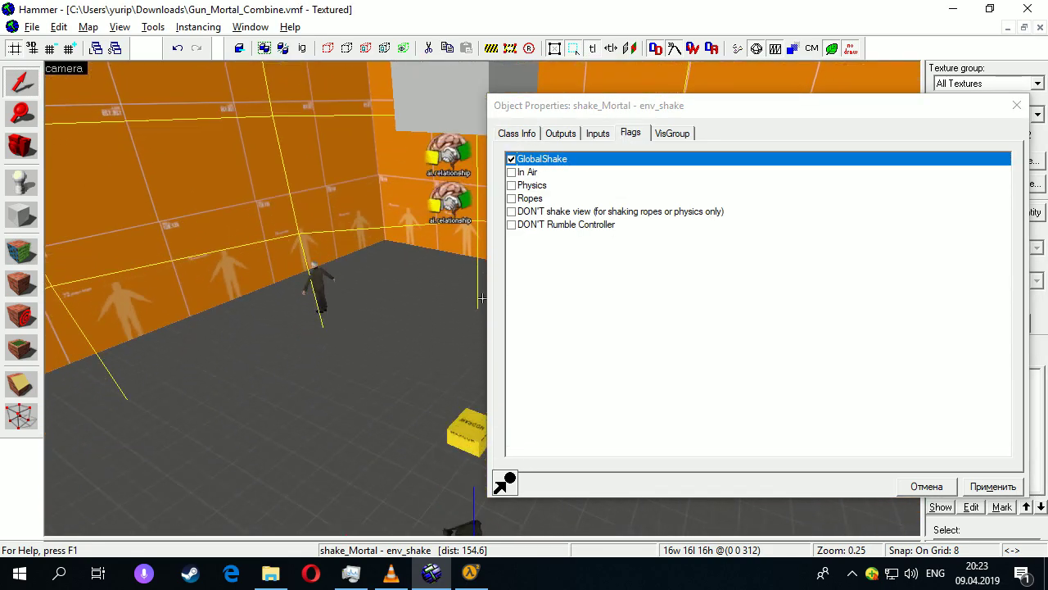
{"action": "left_click", "coordinate": [409, 242]}
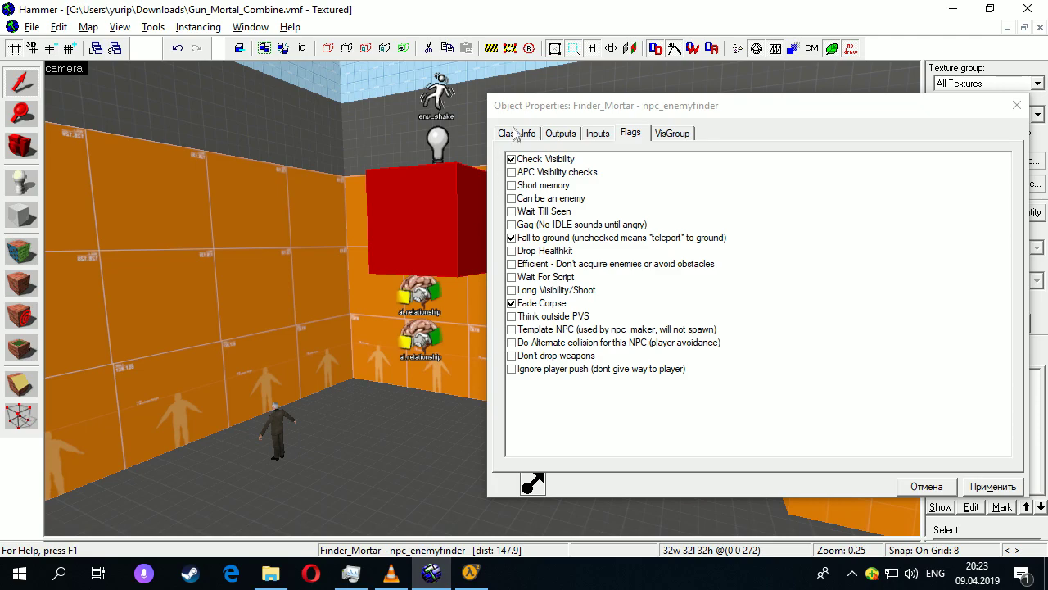
{"action": "left_click", "coordinate": [517, 134]}
{"action": "scroll", "coordinate": [785, 303], "scroll_direction": "down", "scroll_amount": 4}
{"action": "left_click", "coordinate": [704, 366]}
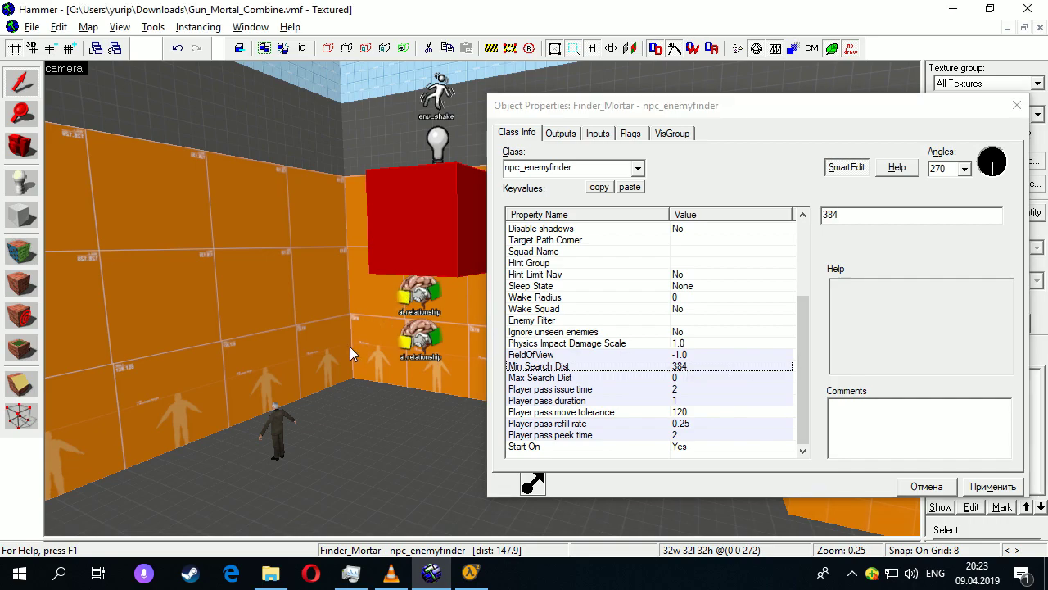
Step: Review the tank_mortar's OnFire outputs that control the light and the screen shake, and close its properties without applying changes
{"action": "key", "text": "Down"}
{"action": "key", "text": "Down"}
{"action": "key", "text": "Down"}
{"action": "key", "text": "Down"}
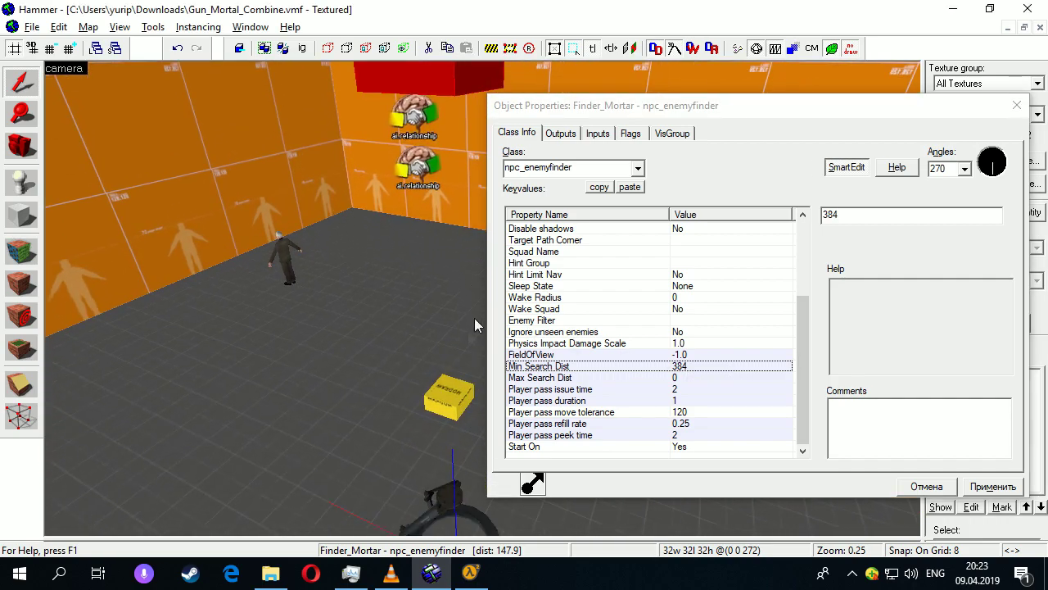
{"action": "left_click", "coordinate": [450, 396]}
{"action": "left_click", "coordinate": [560, 133]}
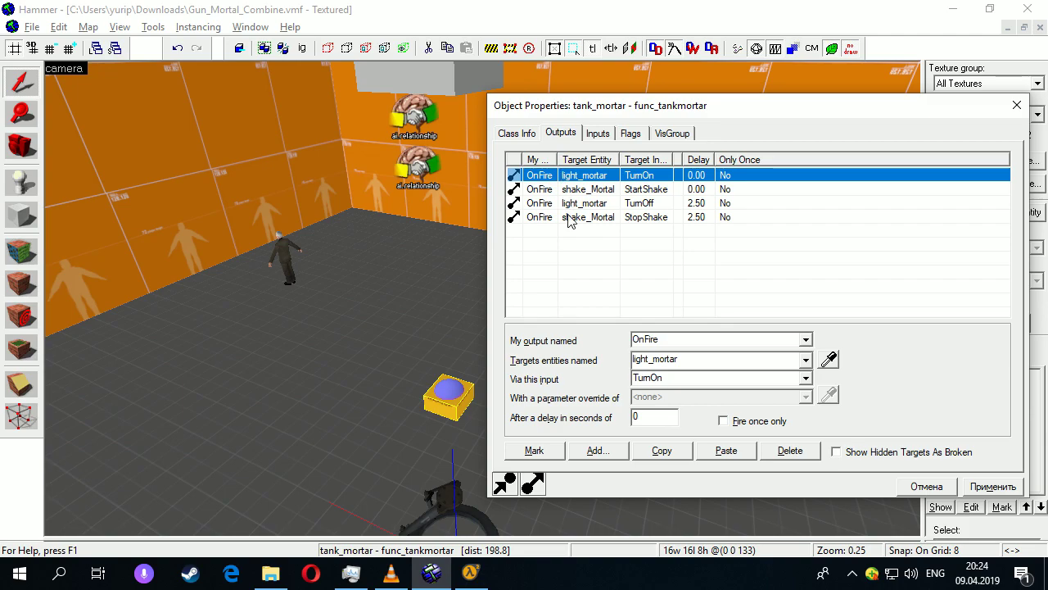
{"action": "left_click", "coordinate": [648, 204]}
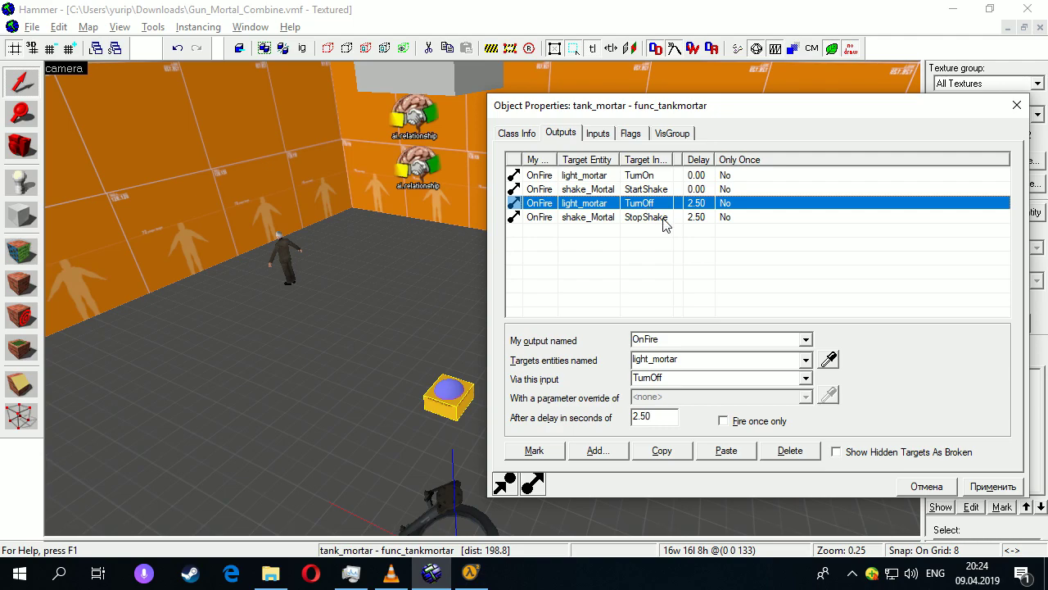
{"action": "left_click", "coordinate": [629, 193]}
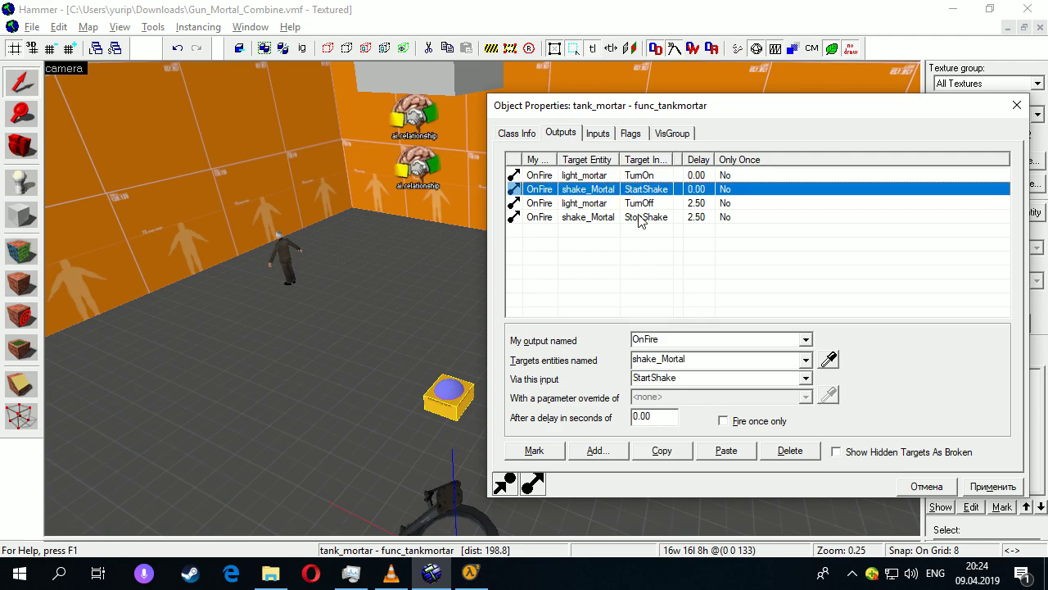
{"action": "left_click", "coordinate": [640, 217]}
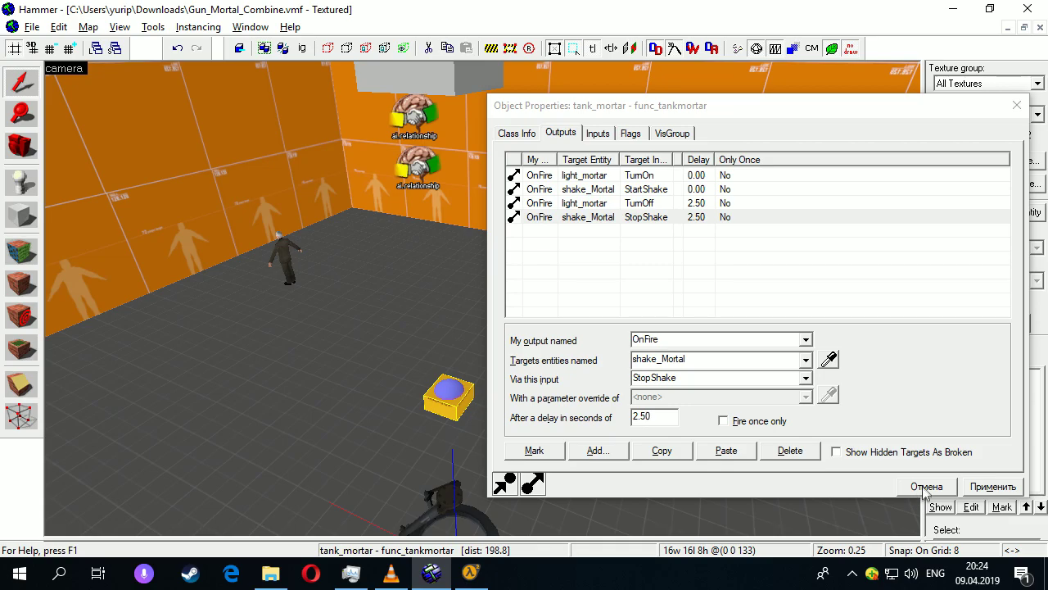
{"action": "left_click", "coordinate": [924, 488]}
{"action": "key", "text": "z"}
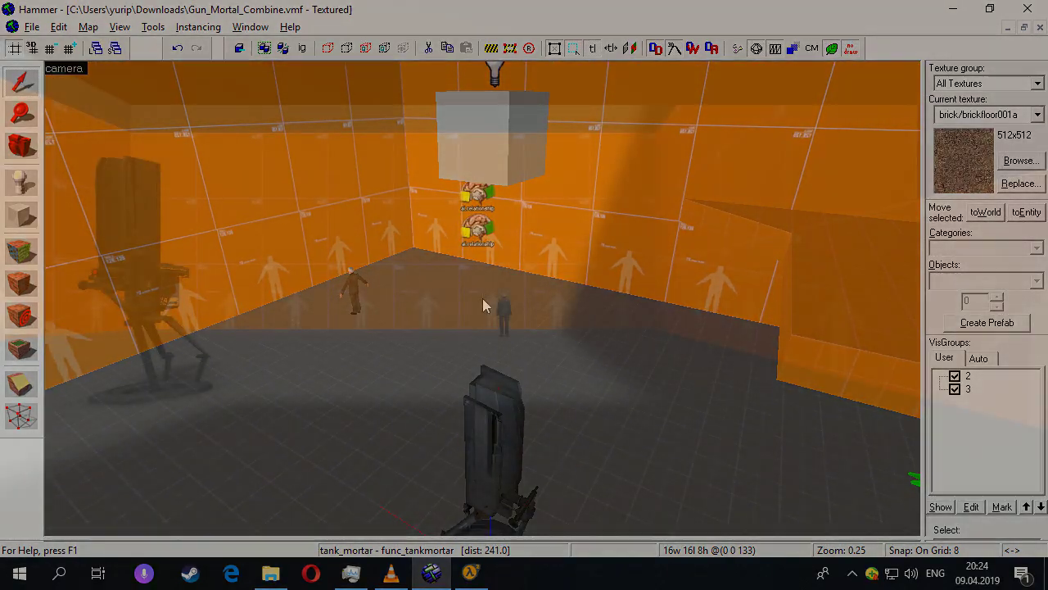